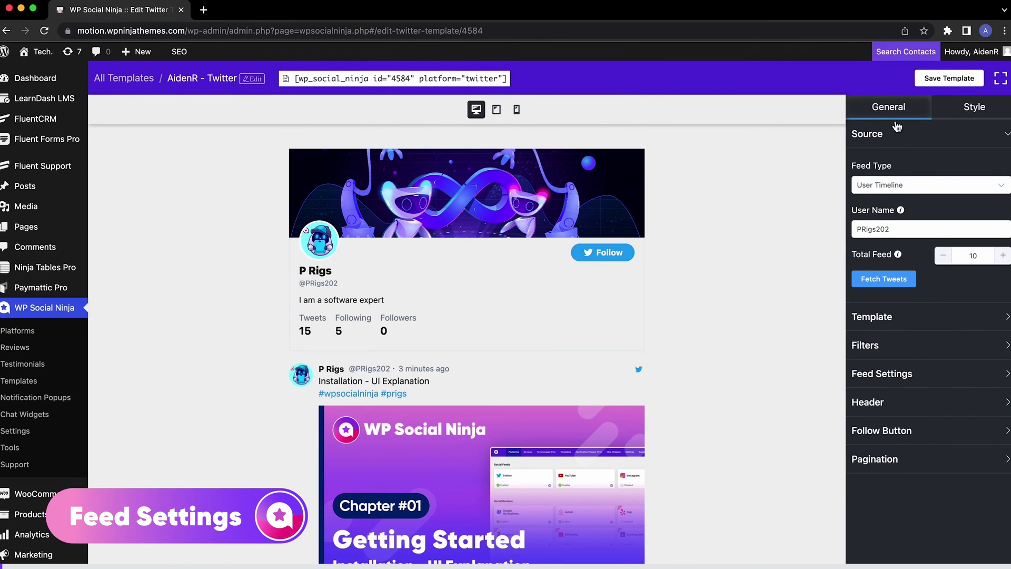
- Switch the Twitter template editor's settings panel to the Style tab
click(976, 115)
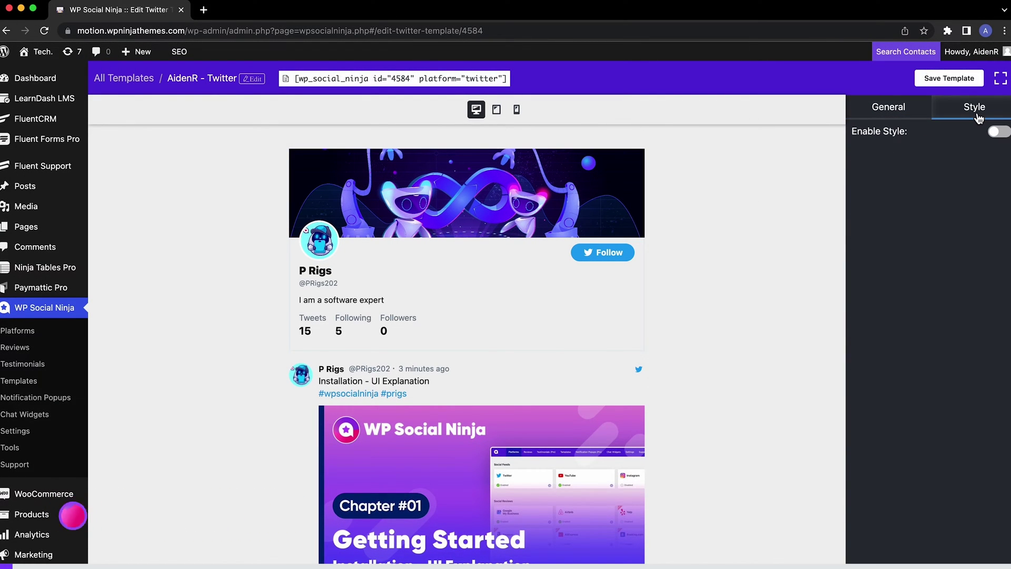
- Switch the feed type to Home Timeline and fetch its tweets
click(896, 116)
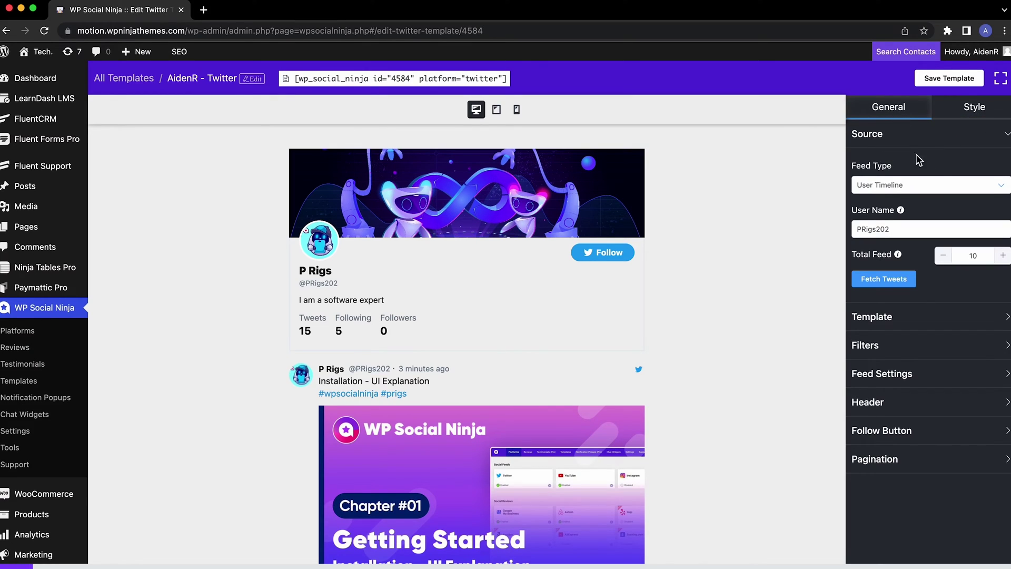
click(929, 194)
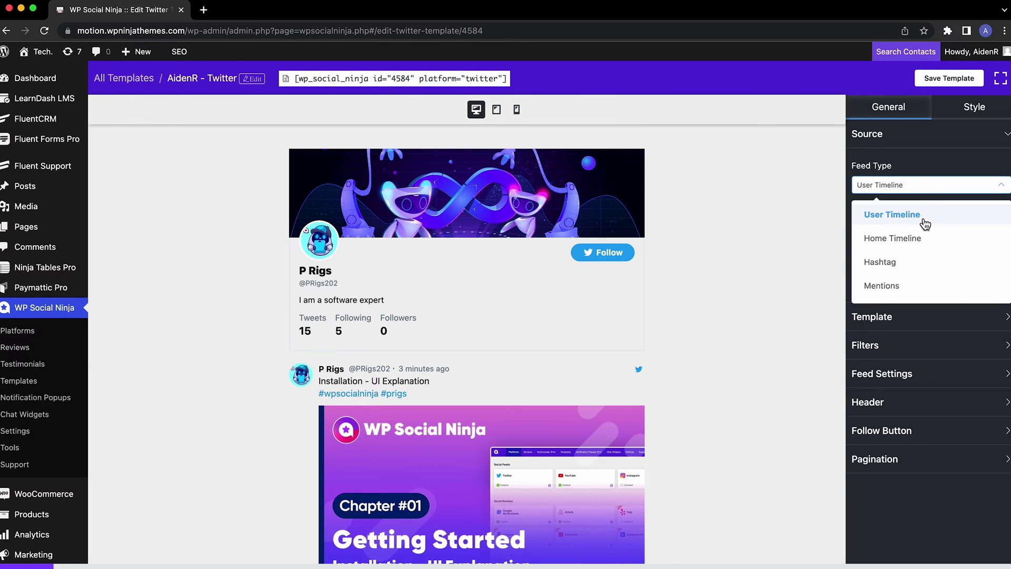
scroll(600, 337, down, 20)
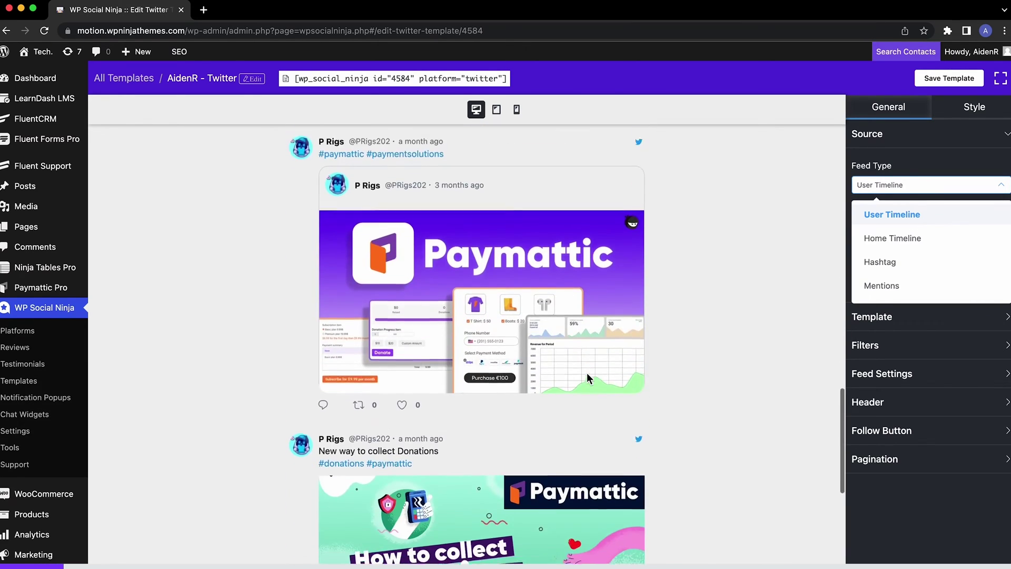
scroll(587, 374, up, 20)
click(893, 238)
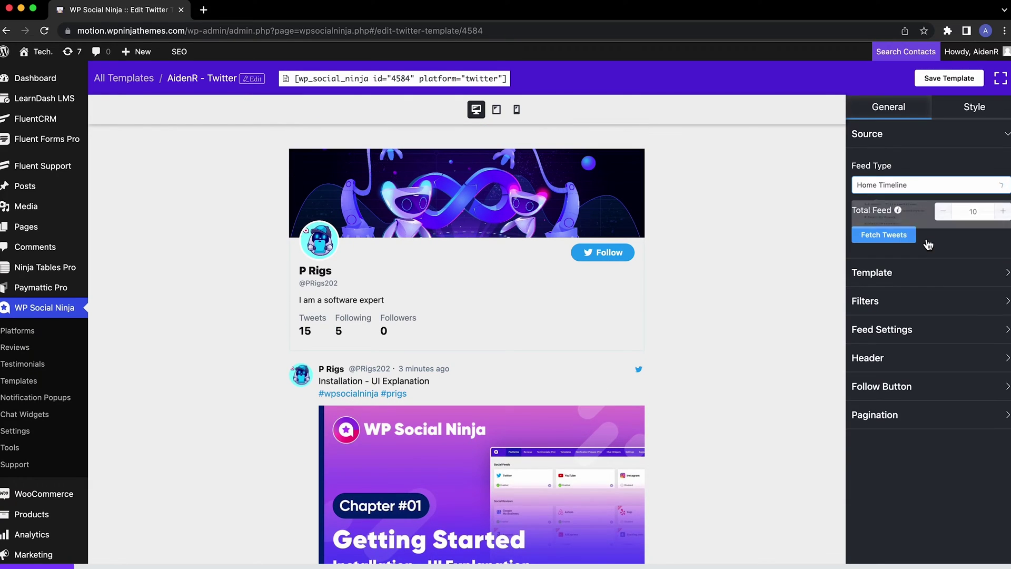
click(882, 237)
scroll(518, 327, down, 10)
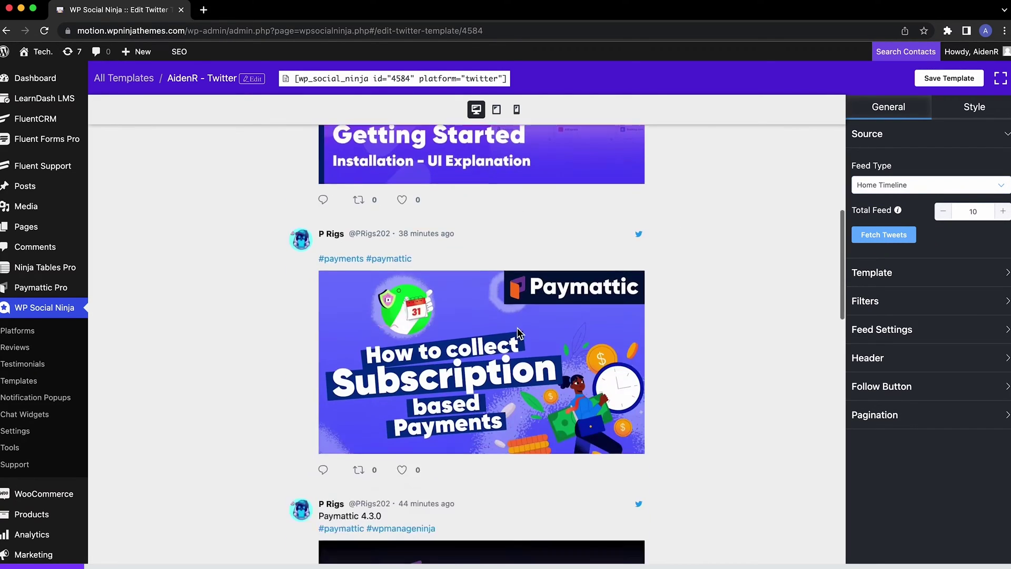
scroll(517, 328, down, 15)
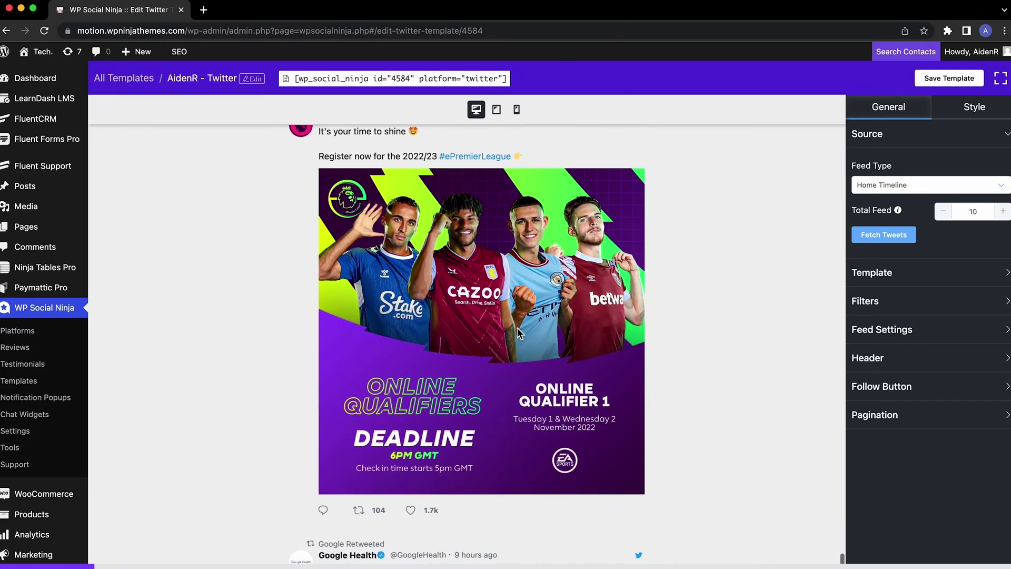
scroll(517, 327, up, 20)
- Switch the feed type to Hashtag and fetch tweets for #paymattic
click(931, 189)
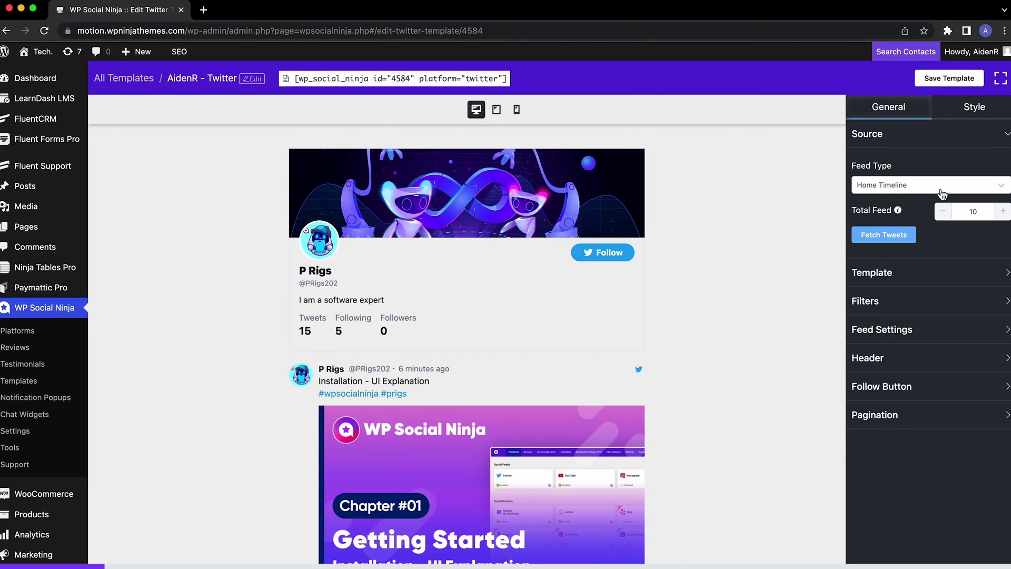
scroll(573, 378, down, 8)
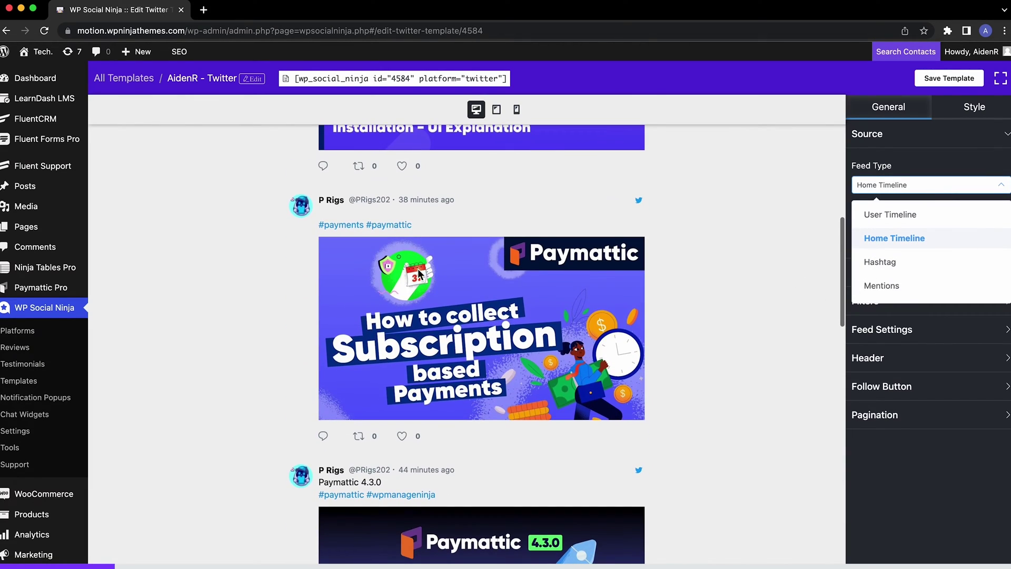
drag(413, 225, 367, 230)
key(ctrl+c)
click(933, 189)
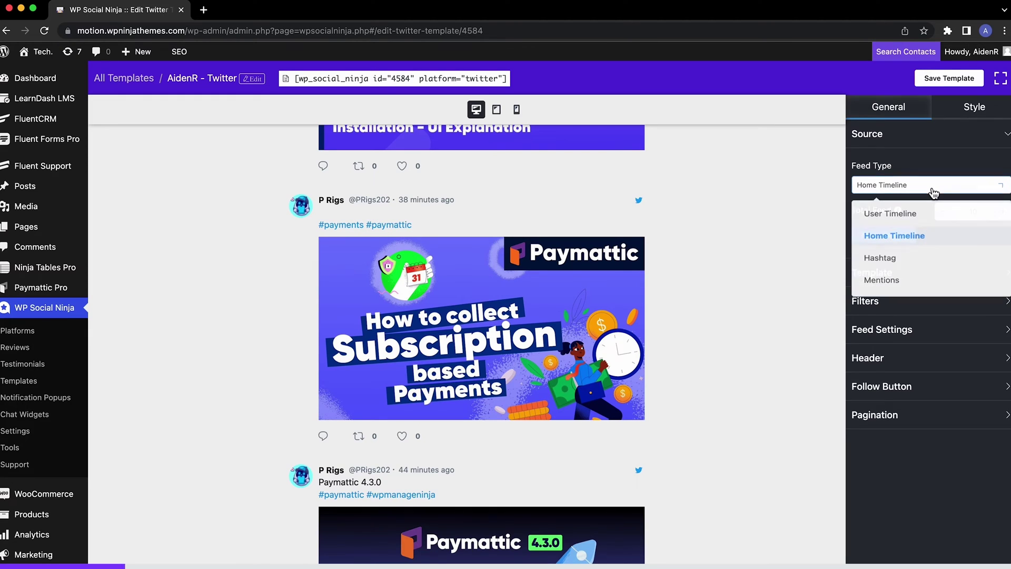
click(926, 260)
click(922, 232)
key(ctrl+v)
click(883, 279)
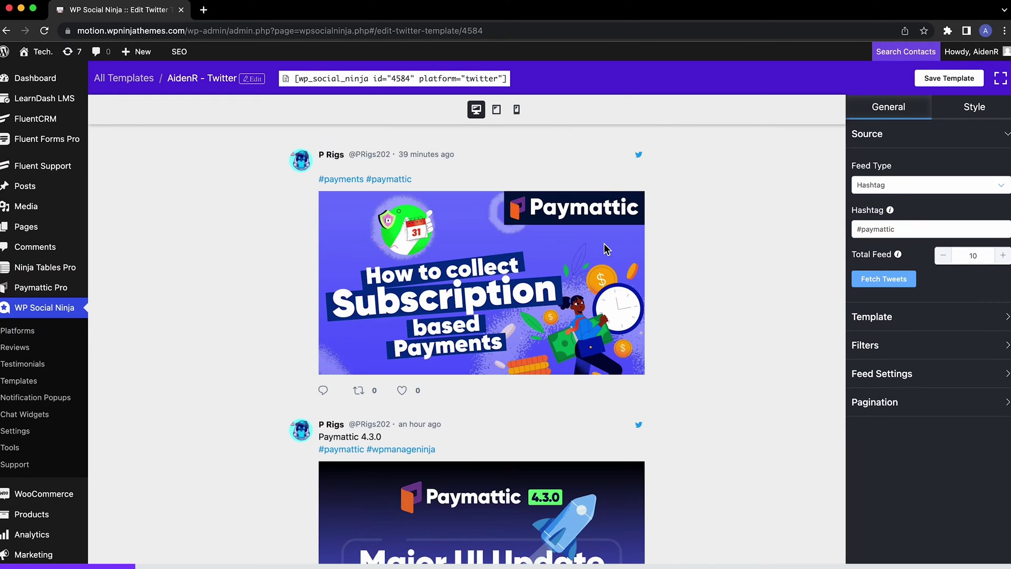
- Return the feed to User Timeline with a total of 50 tweets and re-fetch
click(941, 190)
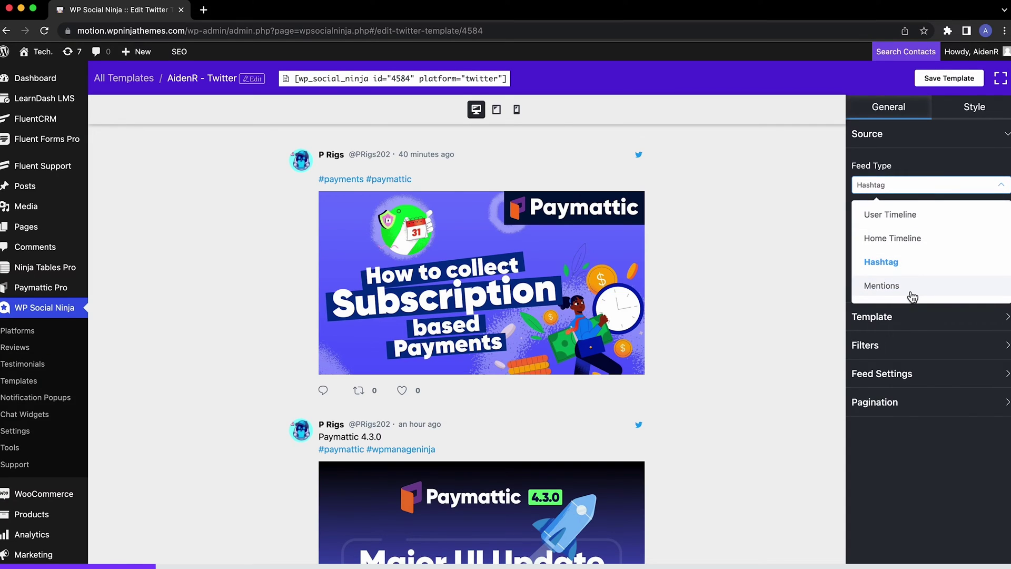
click(919, 217)
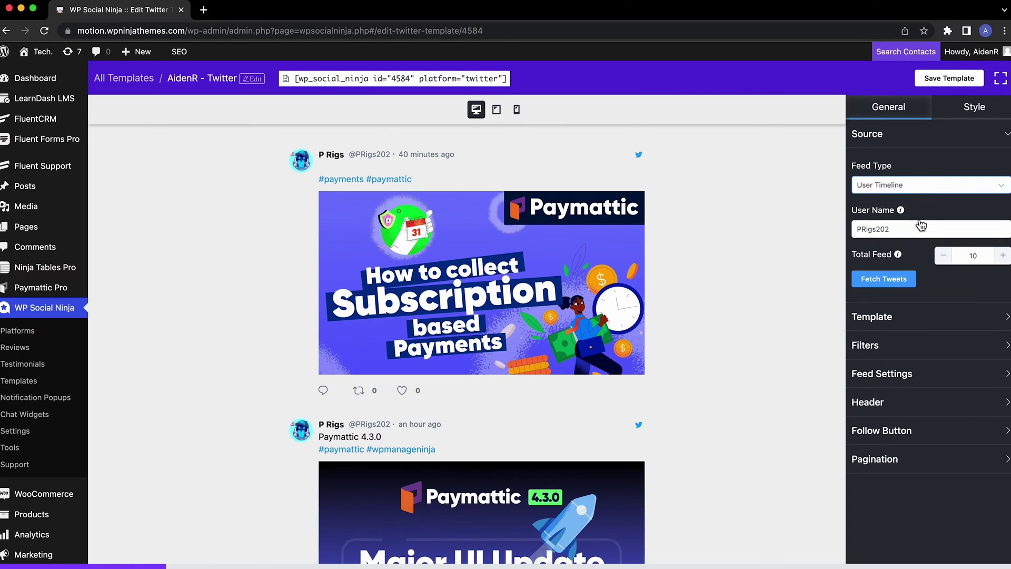
drag(980, 260, 963, 259)
text(5)
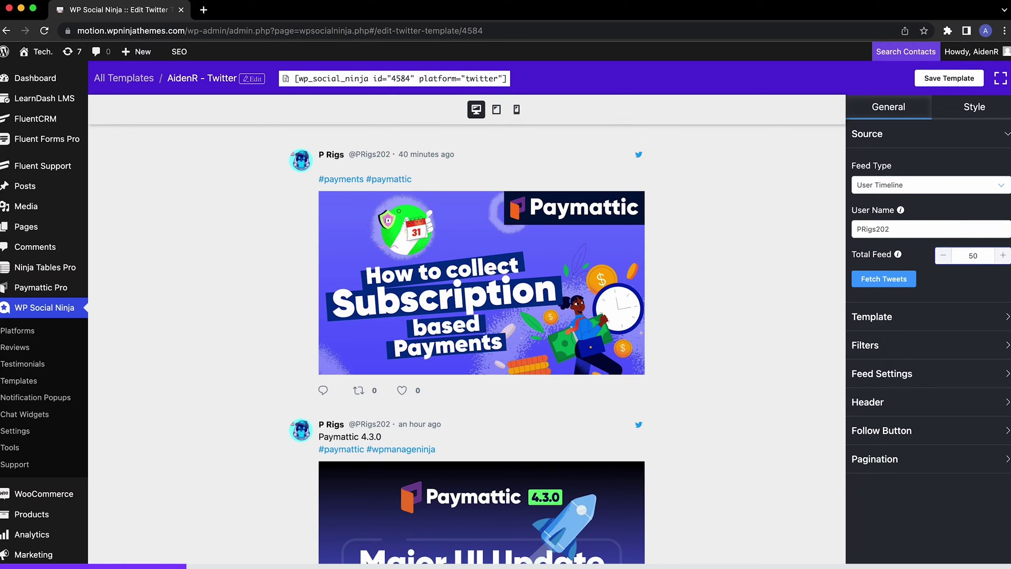
click(890, 283)
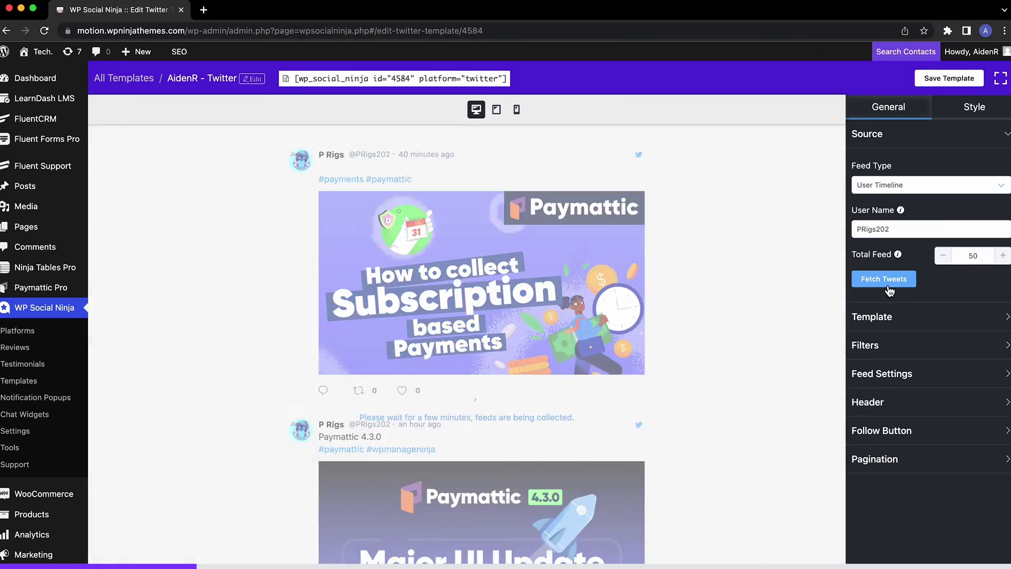
scroll(539, 427, down, 10)
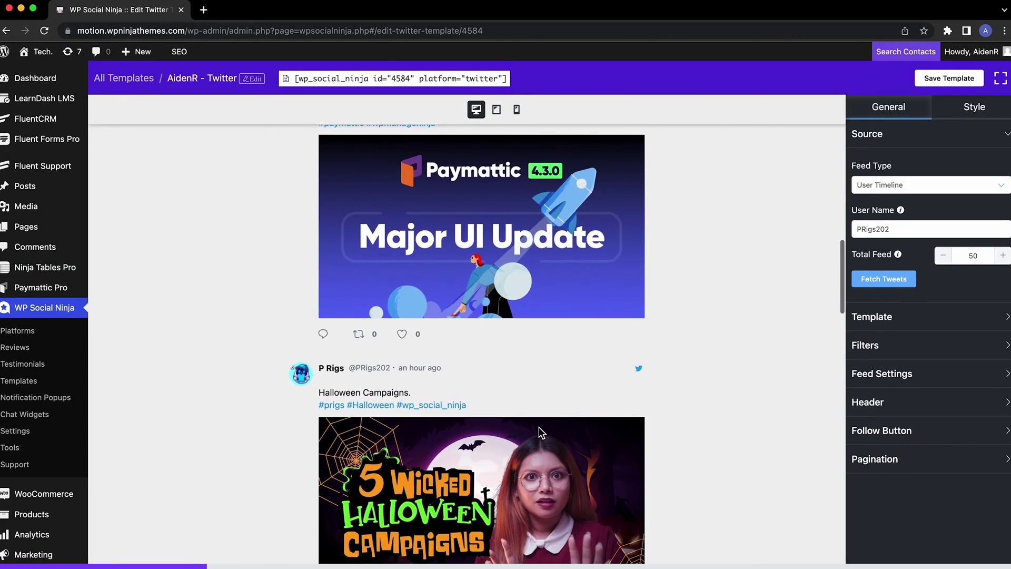
- Lay the feed out as Masonry with 3 columns and a Small column gap
click(929, 326)
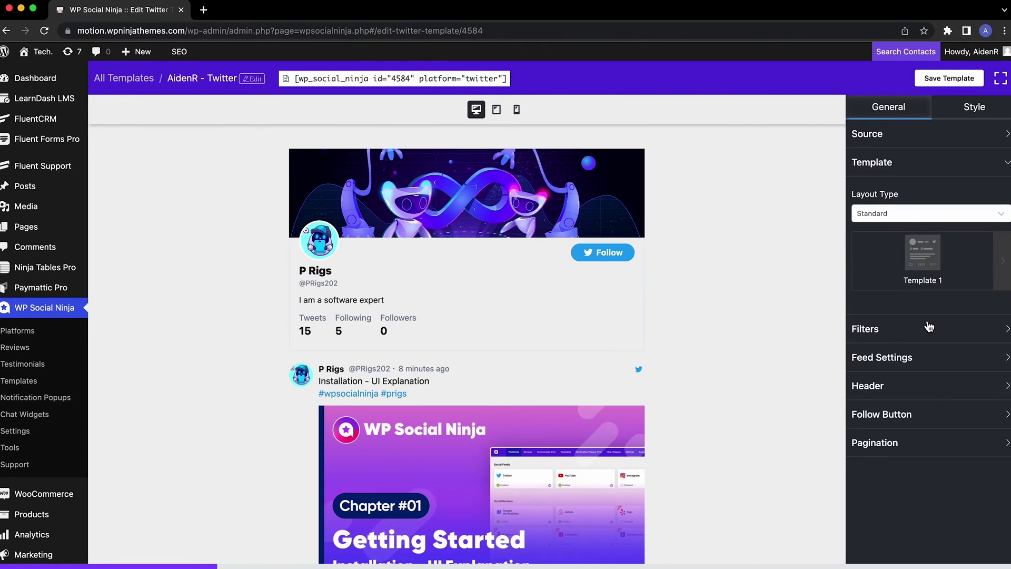
click(951, 219)
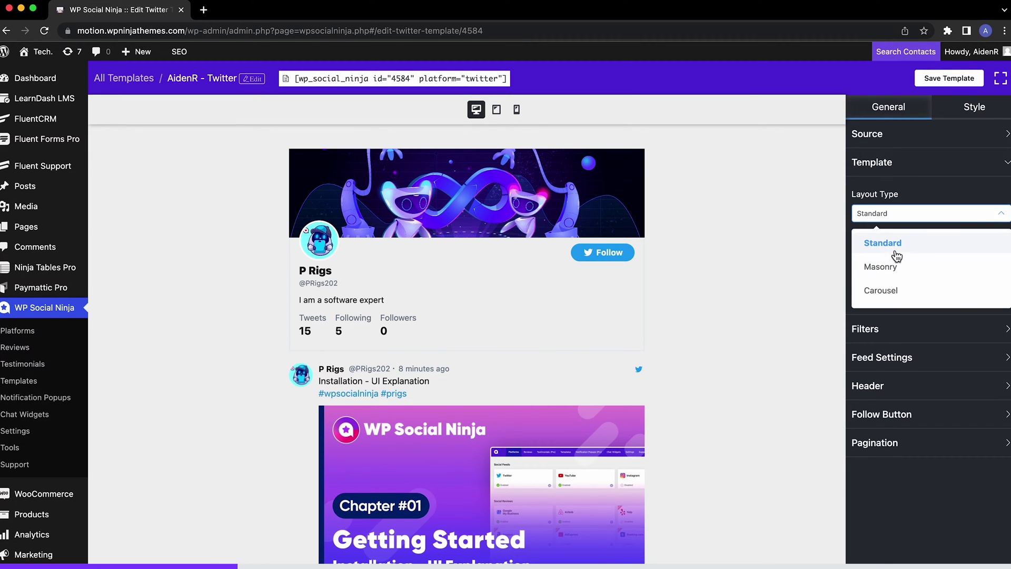
scroll(583, 344, down, 10)
scroll(582, 345, up, 10)
click(926, 273)
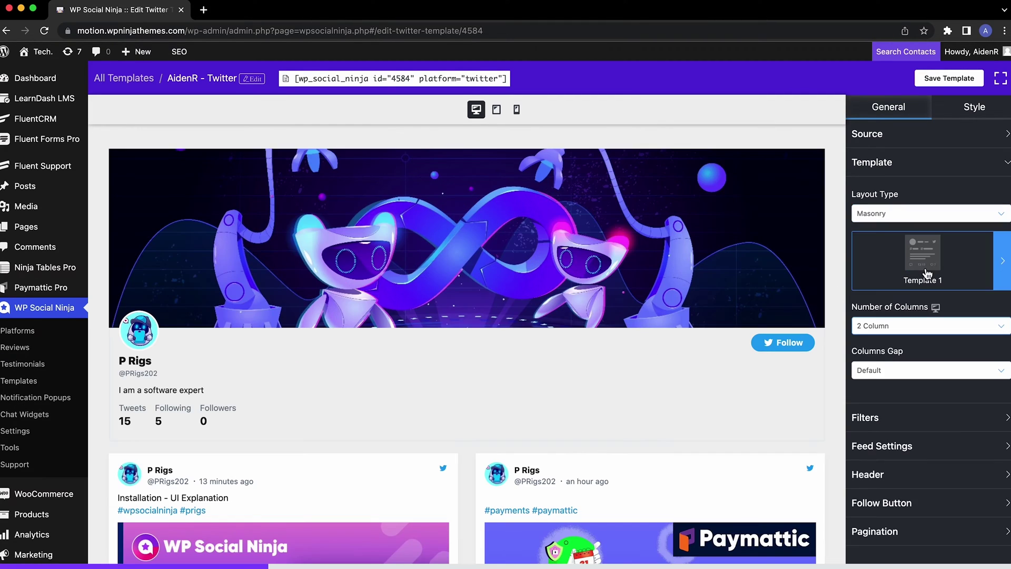
scroll(591, 368, down, 10)
scroll(590, 364, down, 10)
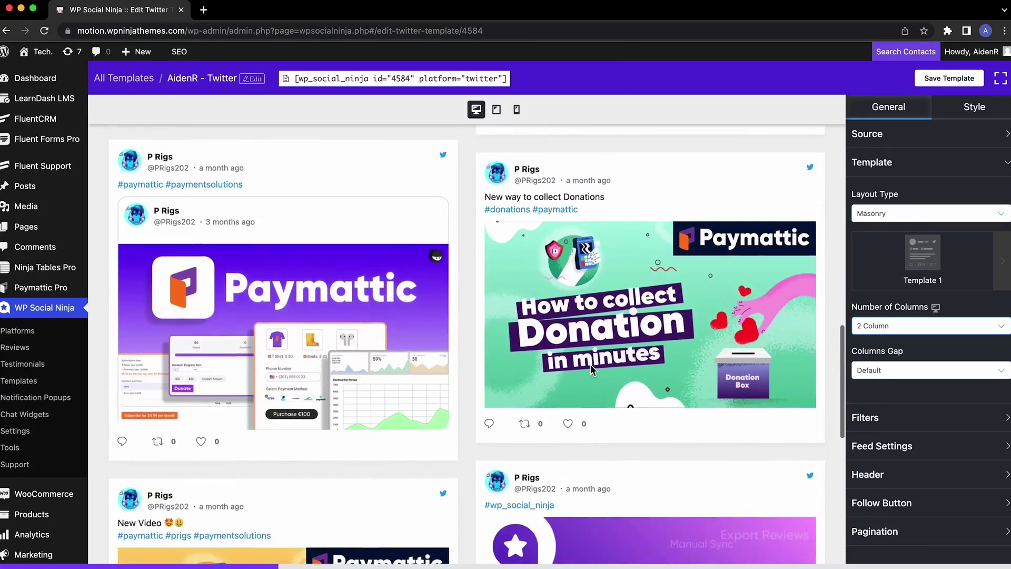
scroll(591, 369, up, 15)
scroll(591, 369, up, 5)
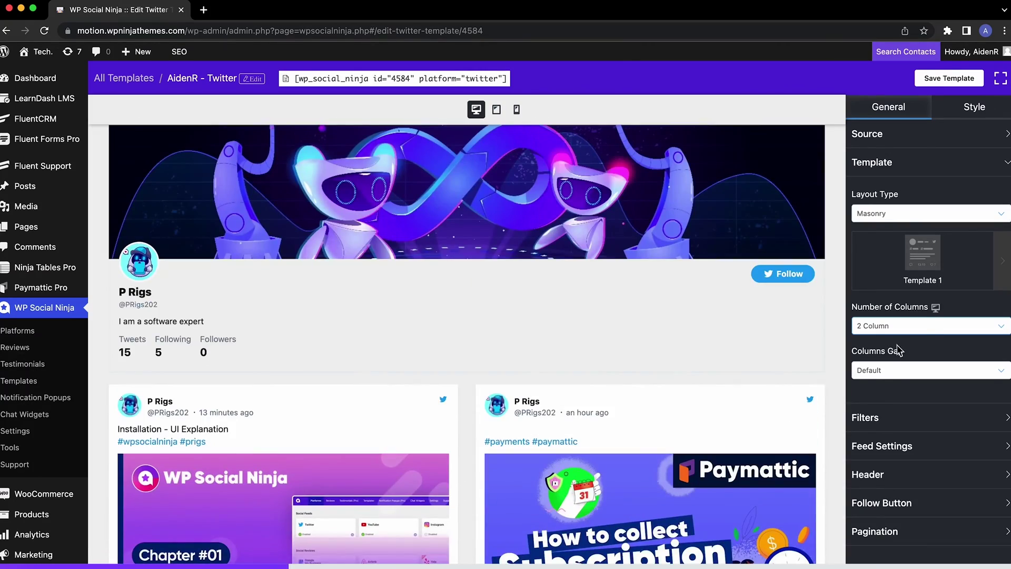
click(930, 330)
click(910, 415)
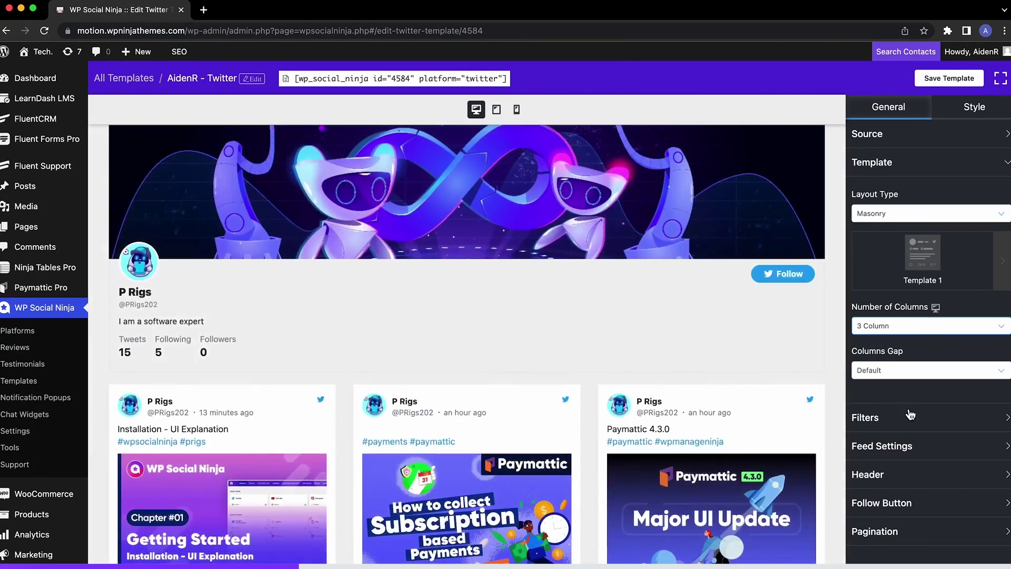
click(946, 371)
click(910, 476)
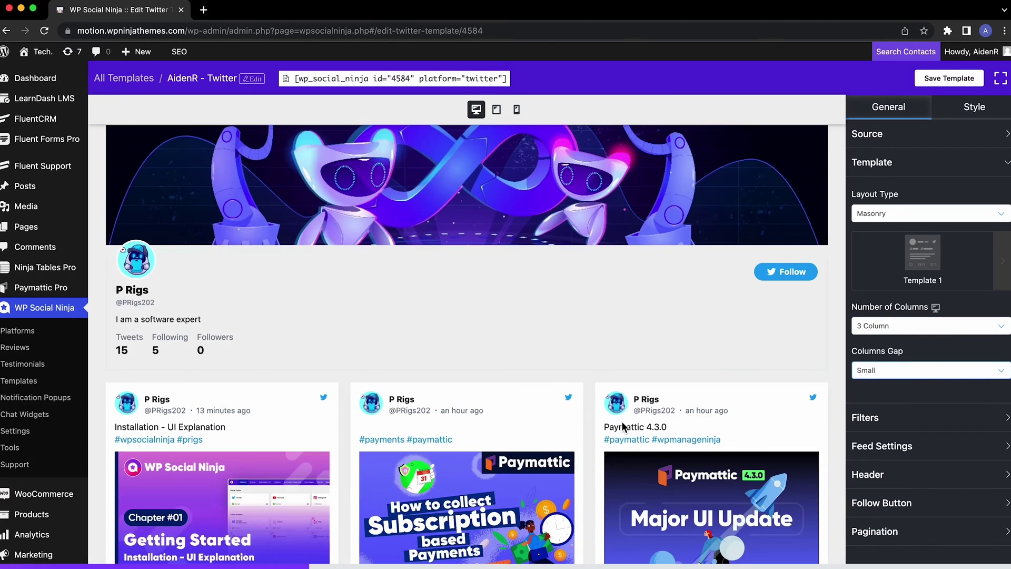
- Confirm Template 1 as the feed design and return to the layout type list
click(928, 267)
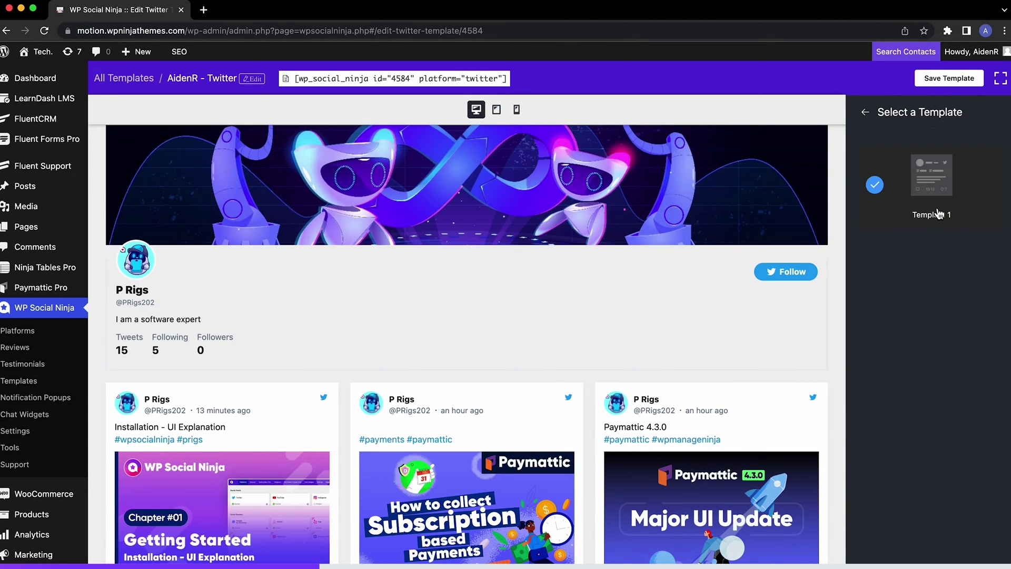
click(867, 113)
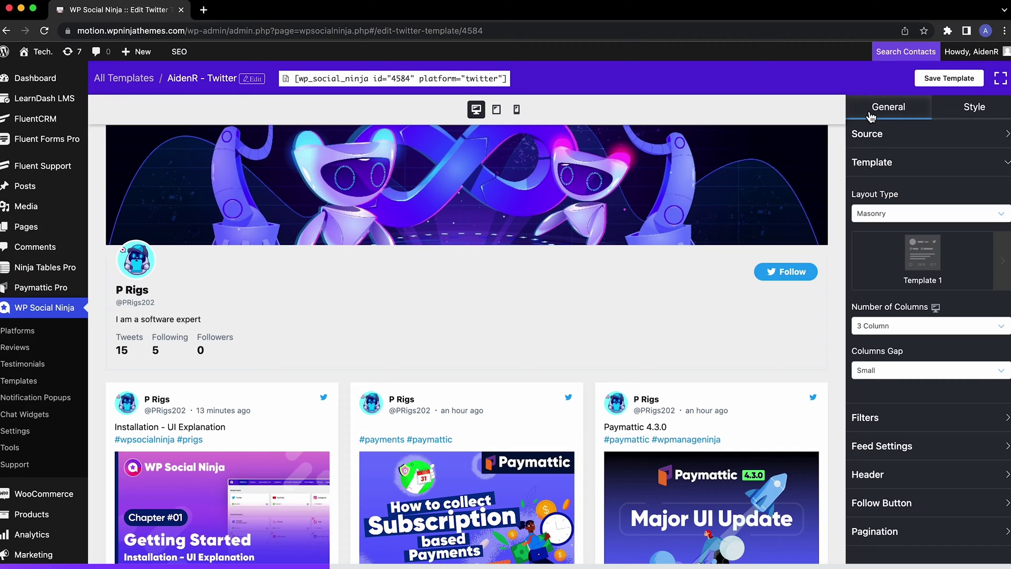
click(943, 221)
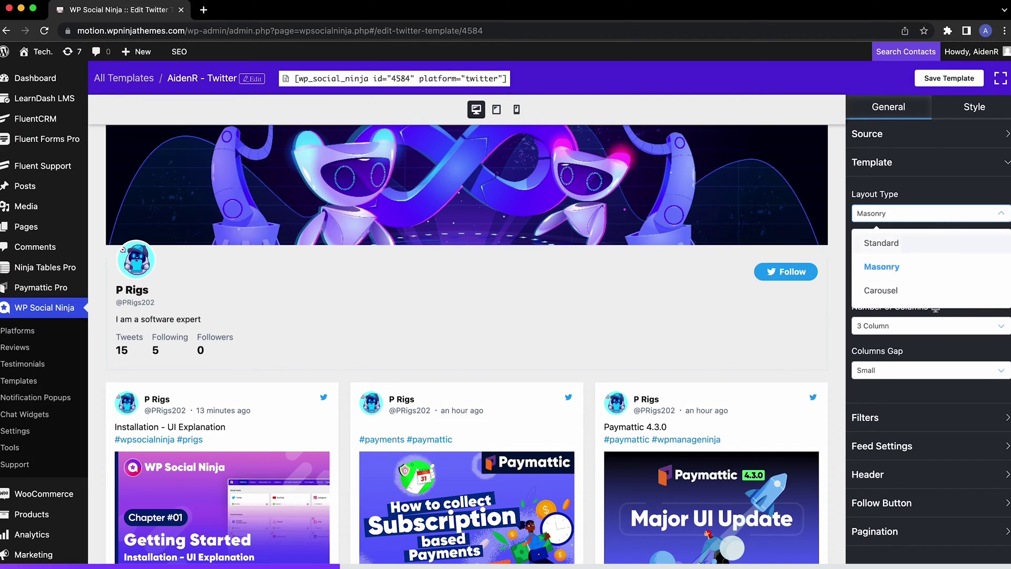
- Switch the layout to Carousel and slide through the tweets in the preview
click(897, 299)
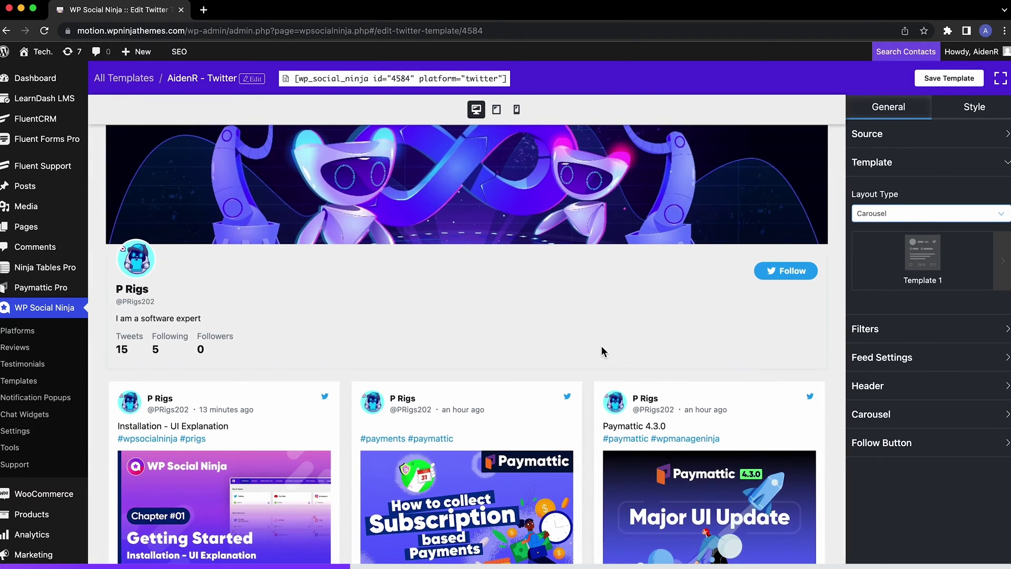
scroll(601, 343, down, 3)
drag(702, 332, 188, 346)
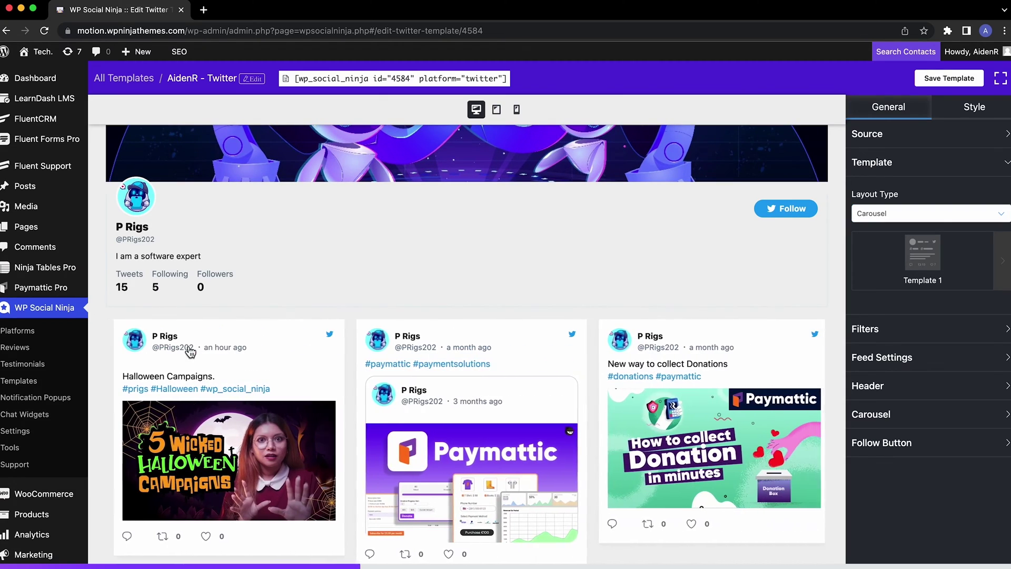
drag(303, 347, 801, 331)
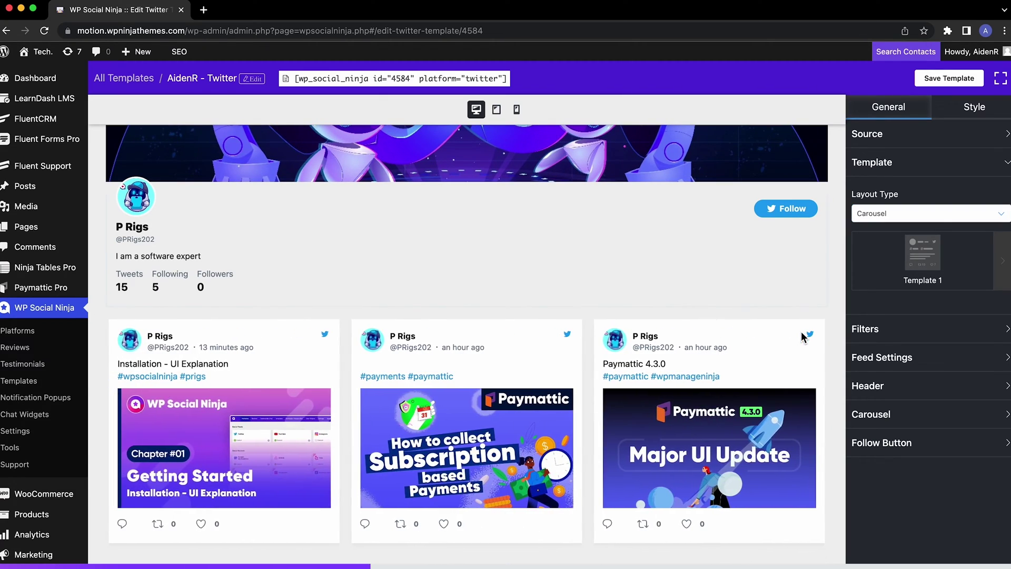
- Enable carousel autoplay at speed 3000, show 4 slides, and use Arrows navigation
click(907, 419)
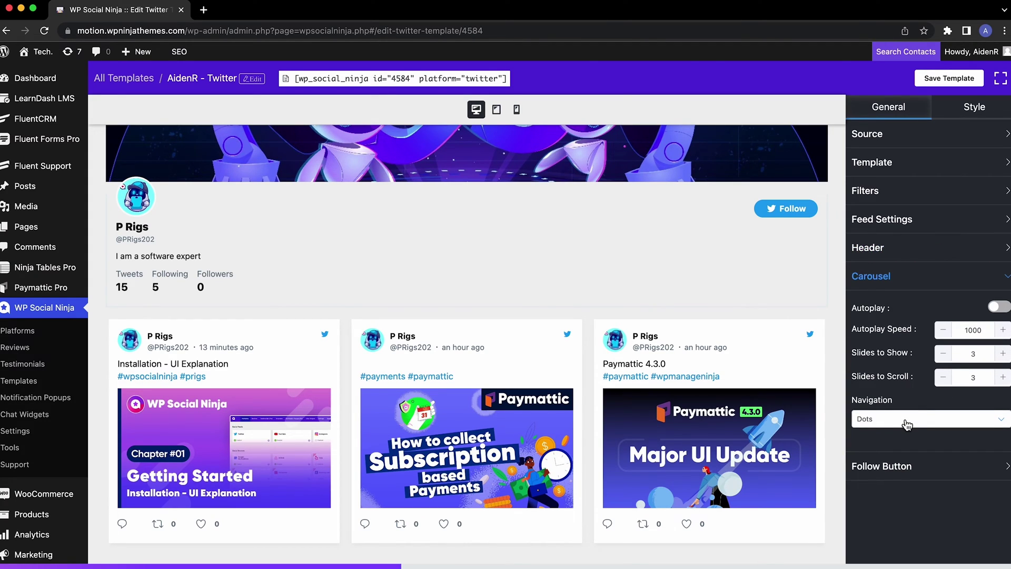
click(1003, 310)
double_click(973, 330)
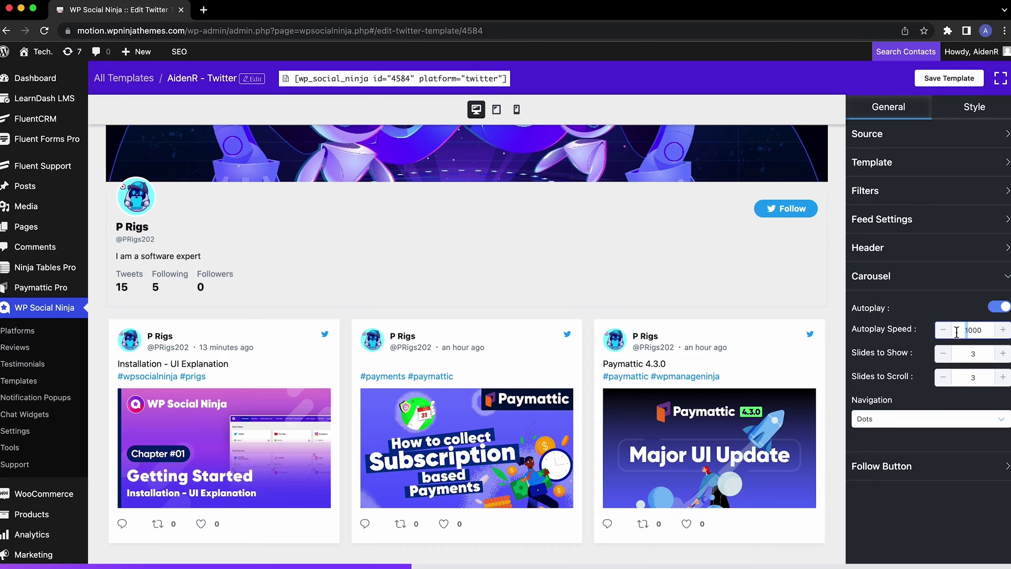
text(3000)
key(Tab)
text(4)
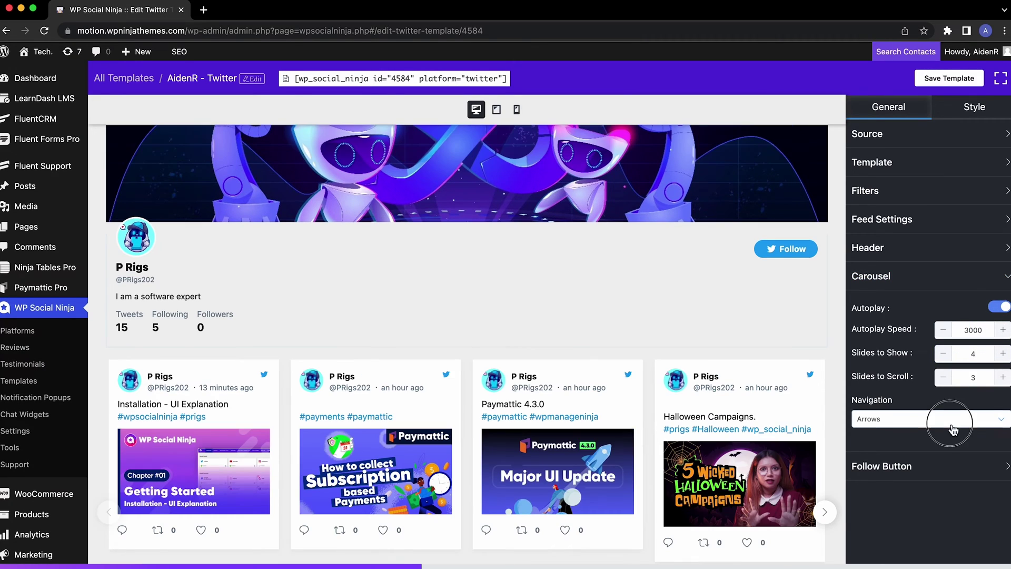
click(943, 420)
click(867, 474)
click(106, 514)
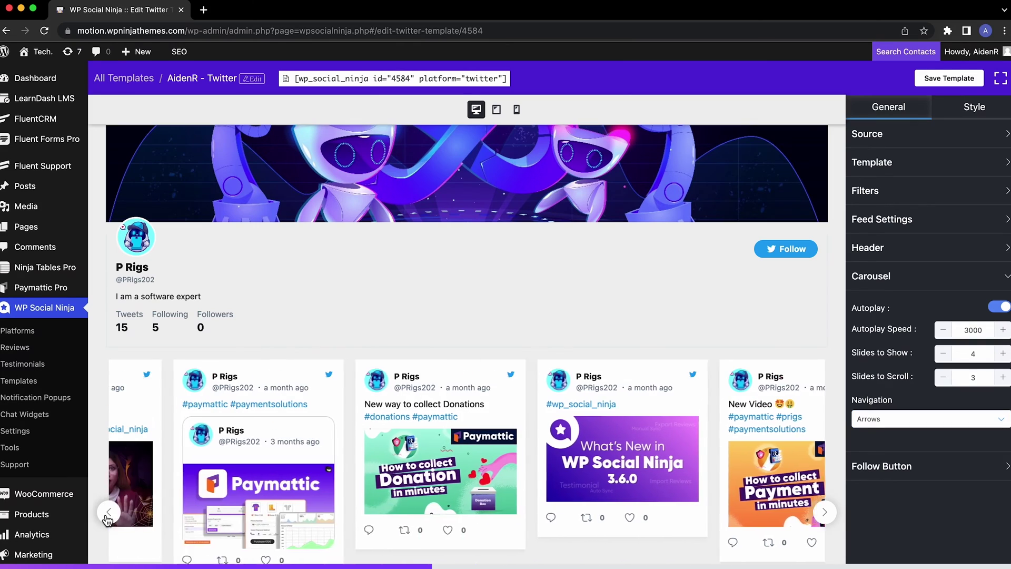
- Switch the feed layout back to Masonry
click(950, 170)
click(925, 214)
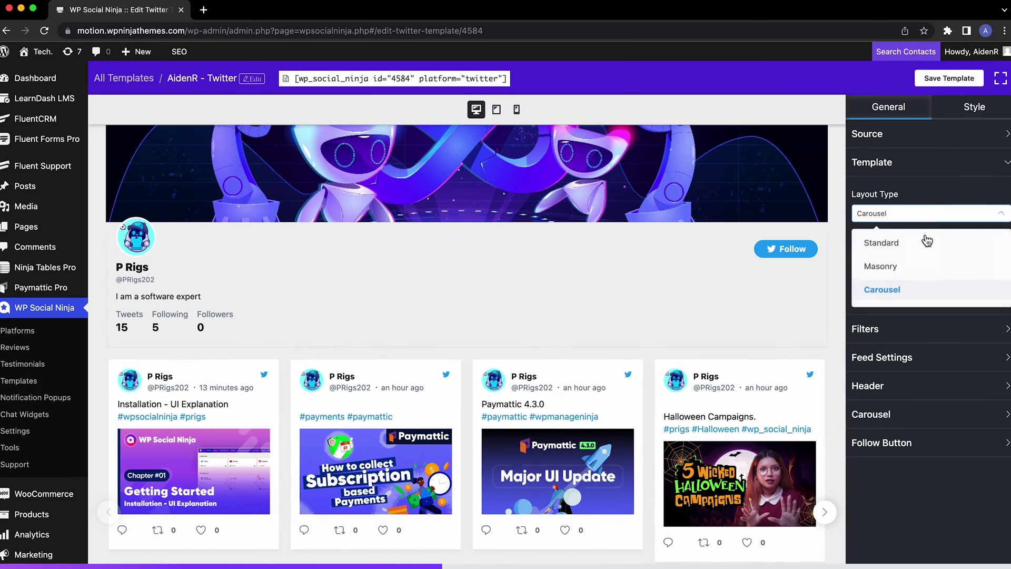
click(923, 265)
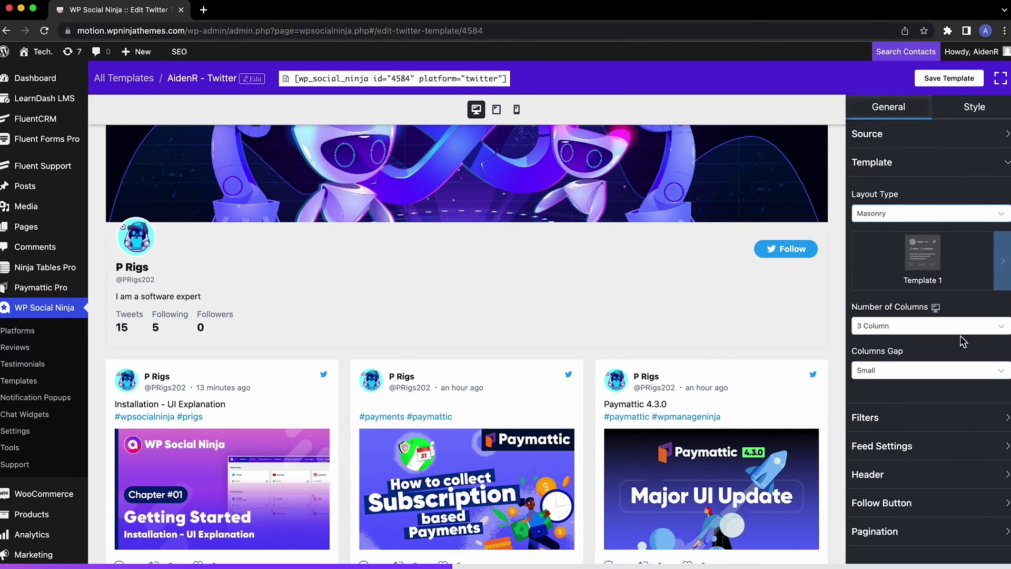
- Set pagination to Load More with the button text 'Show More'
click(931, 542)
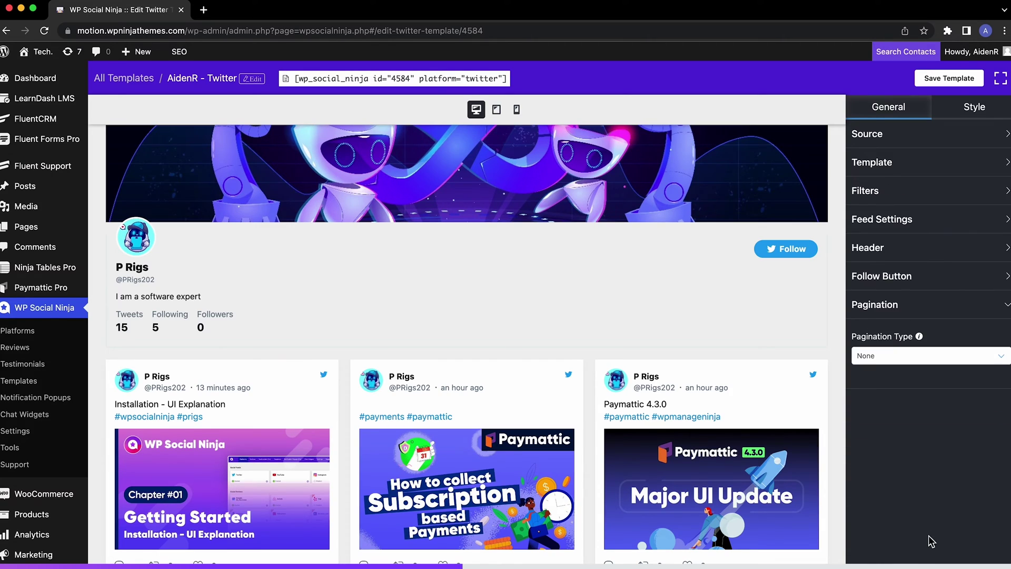
click(914, 360)
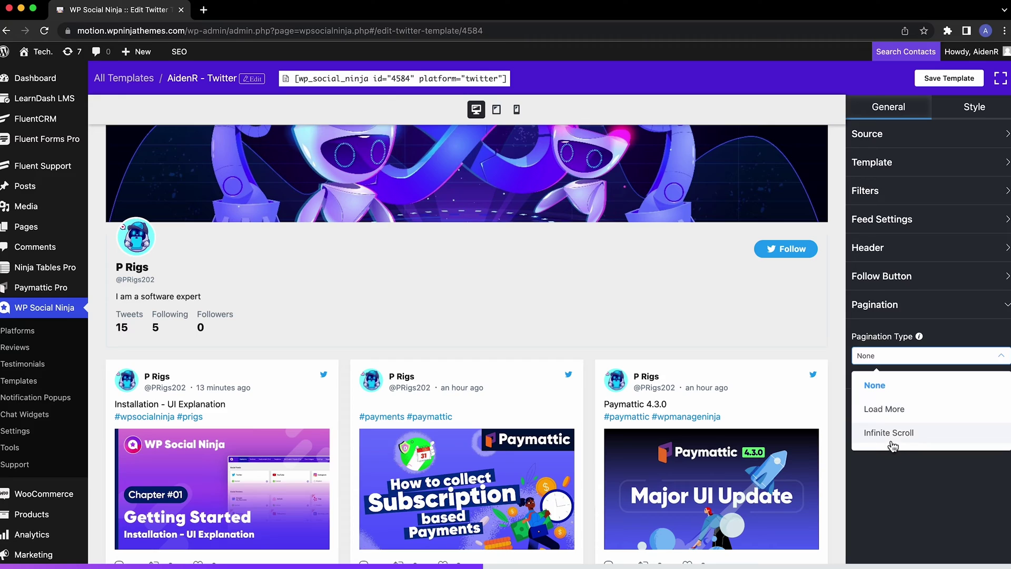
click(916, 416)
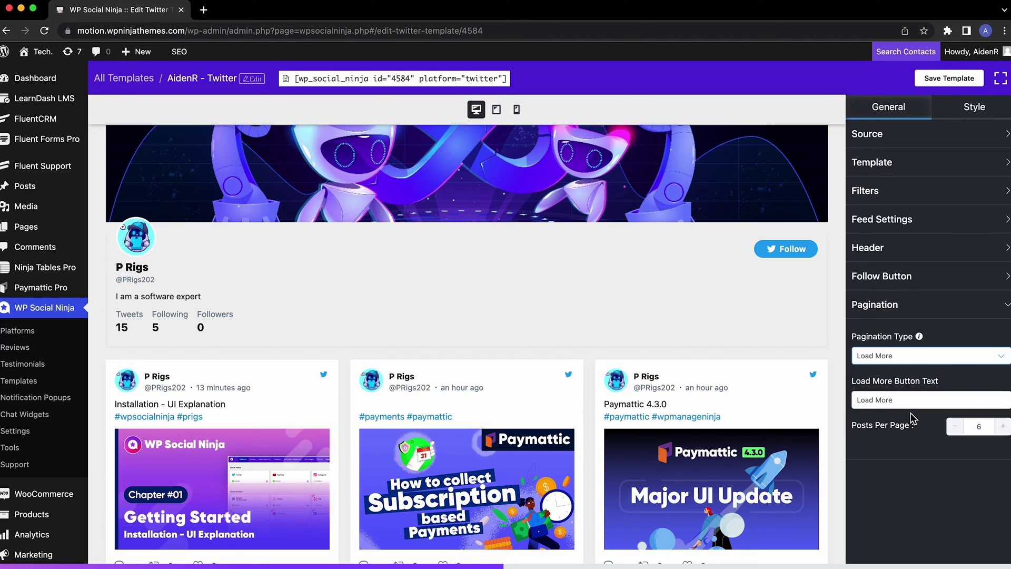
drag(911, 400, 852, 401)
text(Show)
click(917, 437)
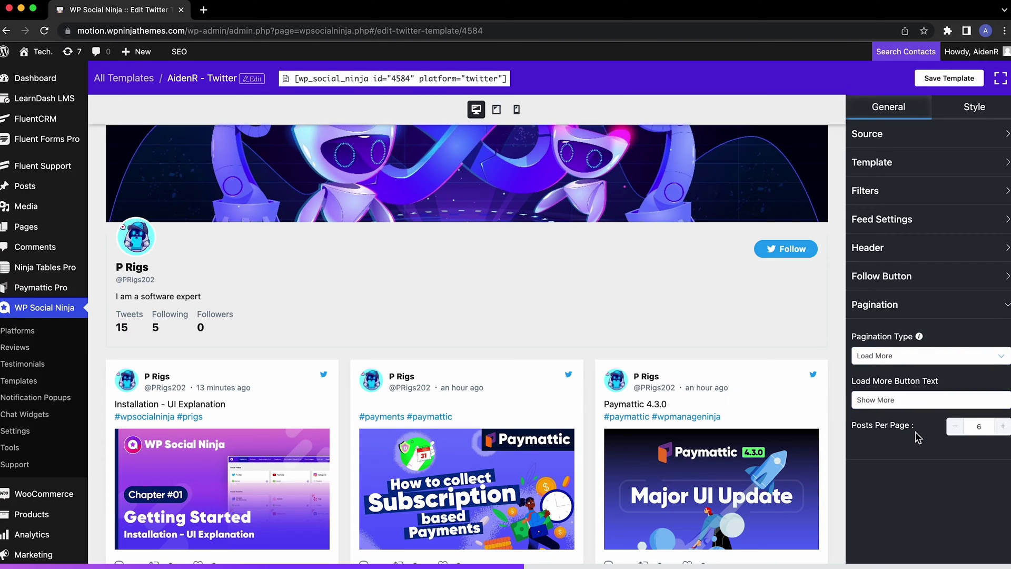
click(905, 199)
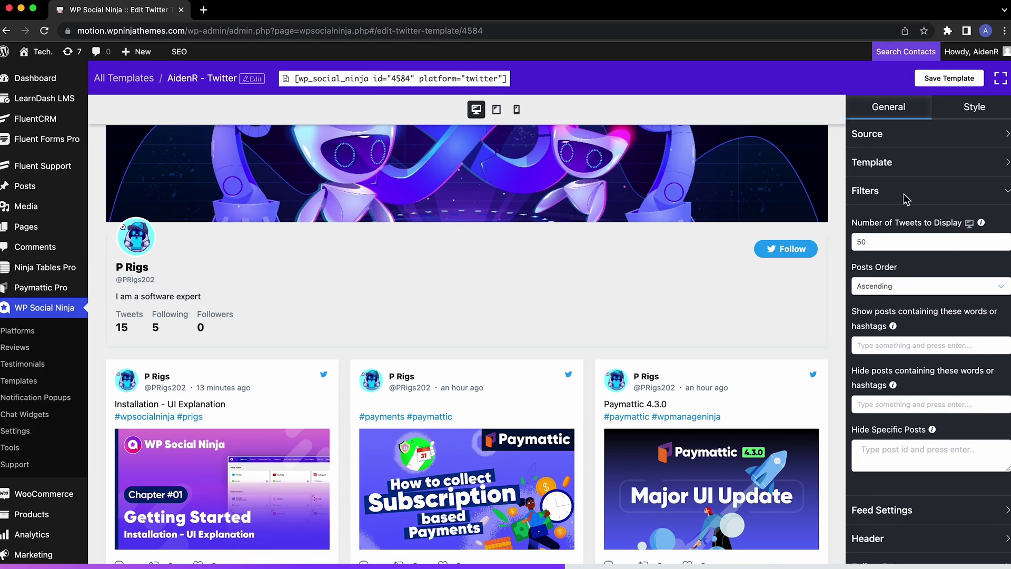
- Show 40 tweets ordered by Most Popular
double_click(939, 246)
text(0)
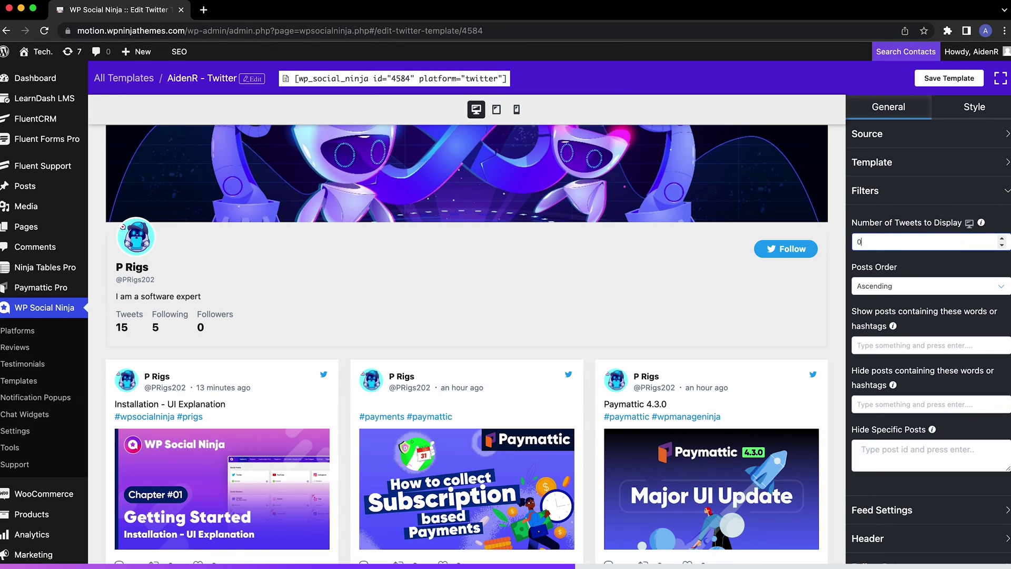
text(40)
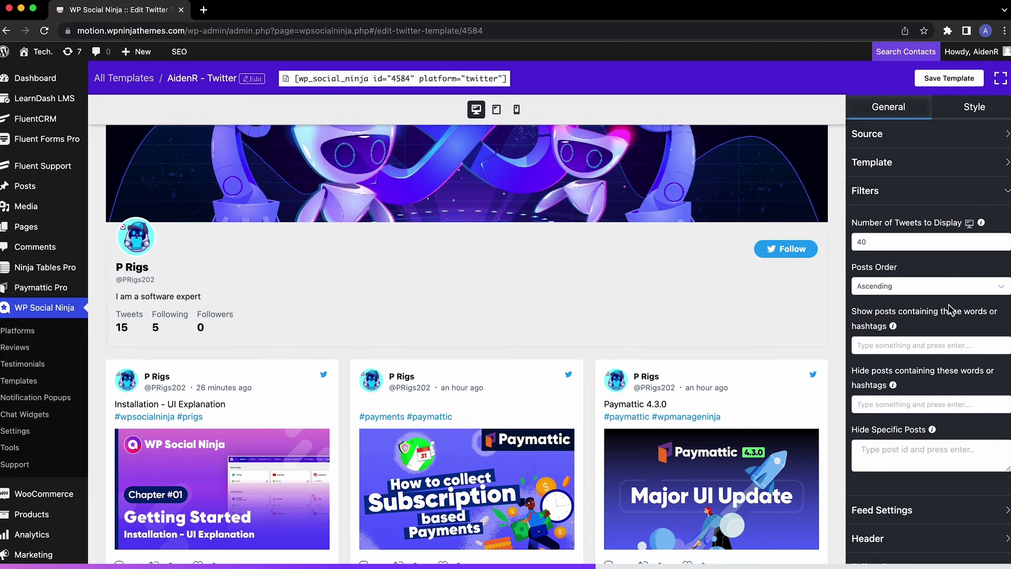
click(932, 290)
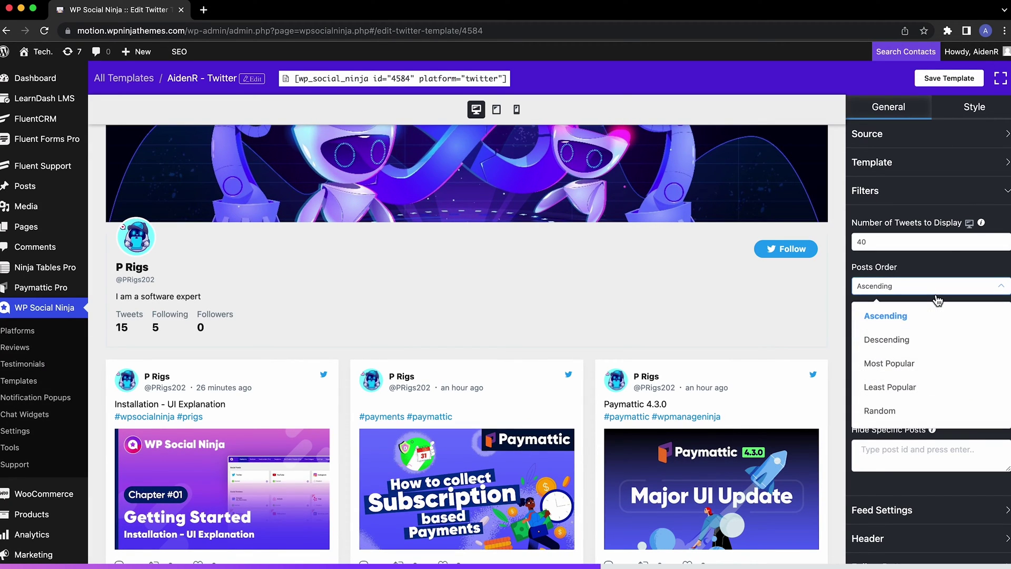
click(927, 365)
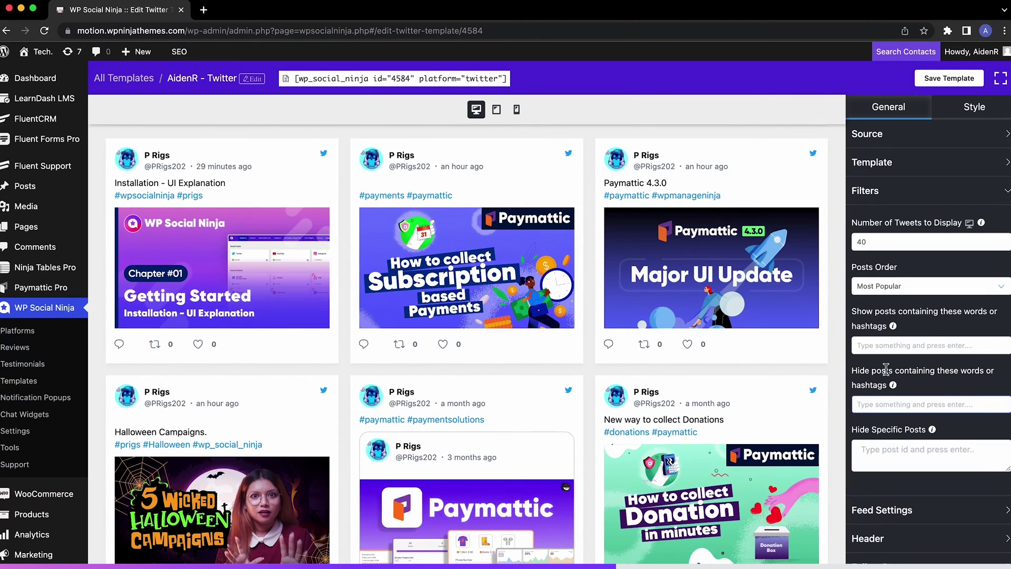
- Try hiding tweets containing 'Installation', then clear that word filter again
double_click(138, 183)
key(super+c)
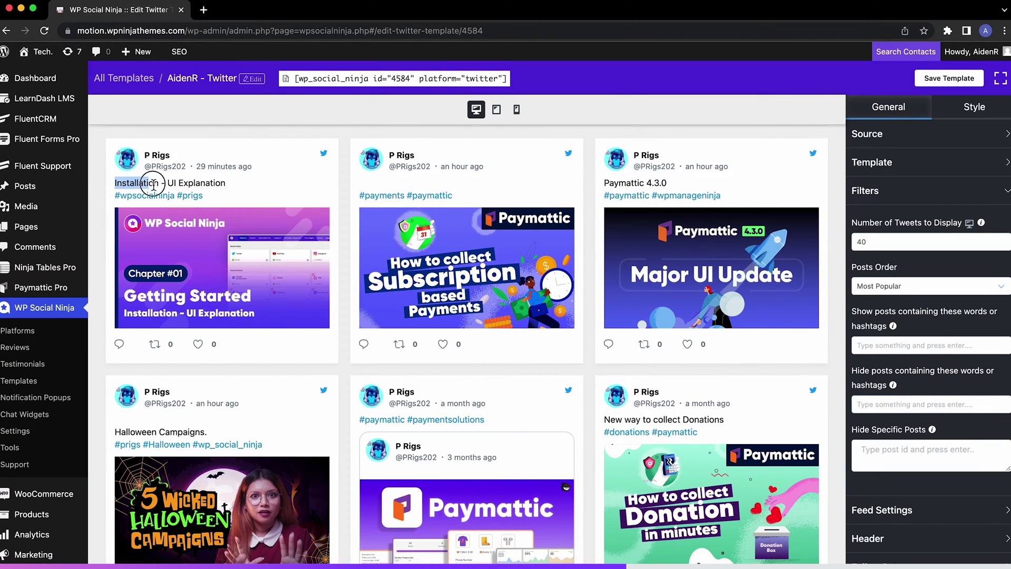
click(908, 399)
key(super+v)
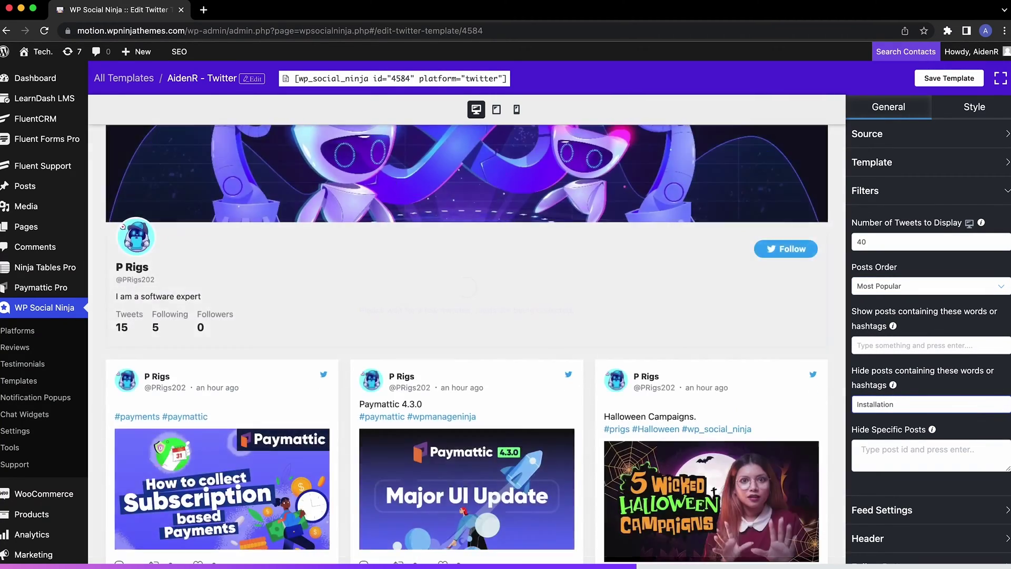
key(super+a)
key(BackSpace)
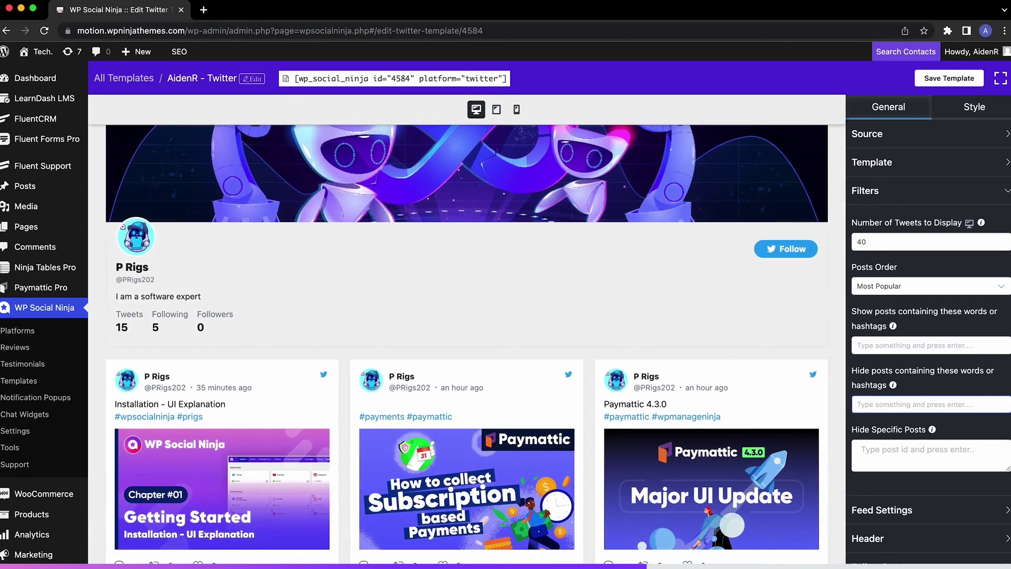
- Hide the Paymattic 4.3.0 tweet by adding its status ID to Hide Specific Posts
click(814, 375)
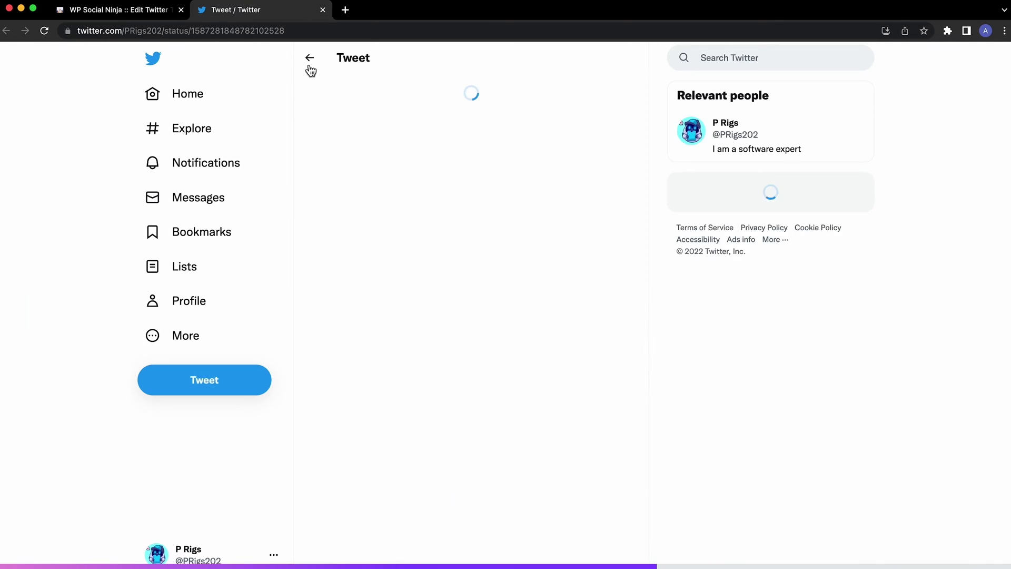
drag(293, 32, 192, 31)
key(super+c)
click(116, 9)
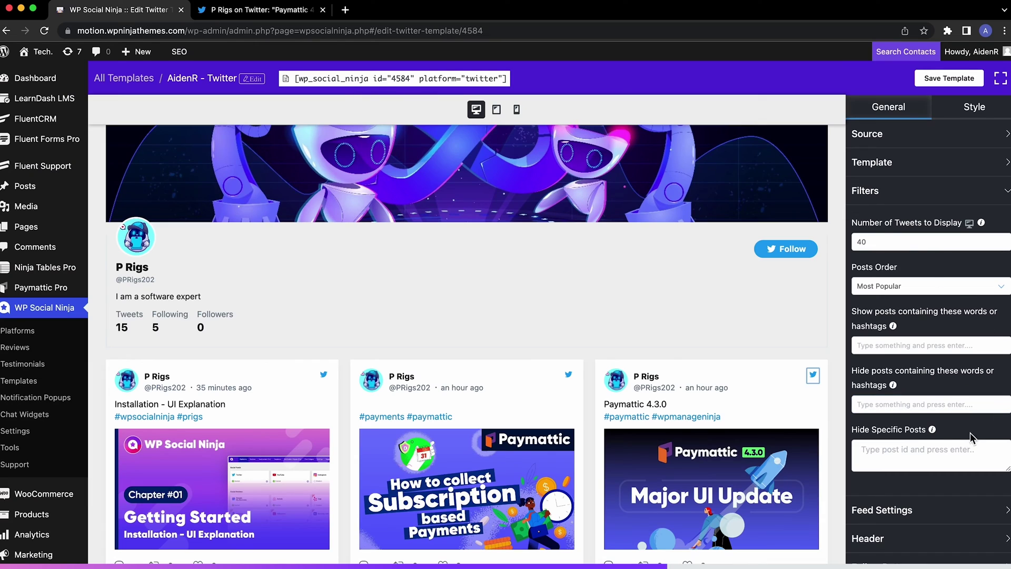
click(903, 449)
key(super+v)
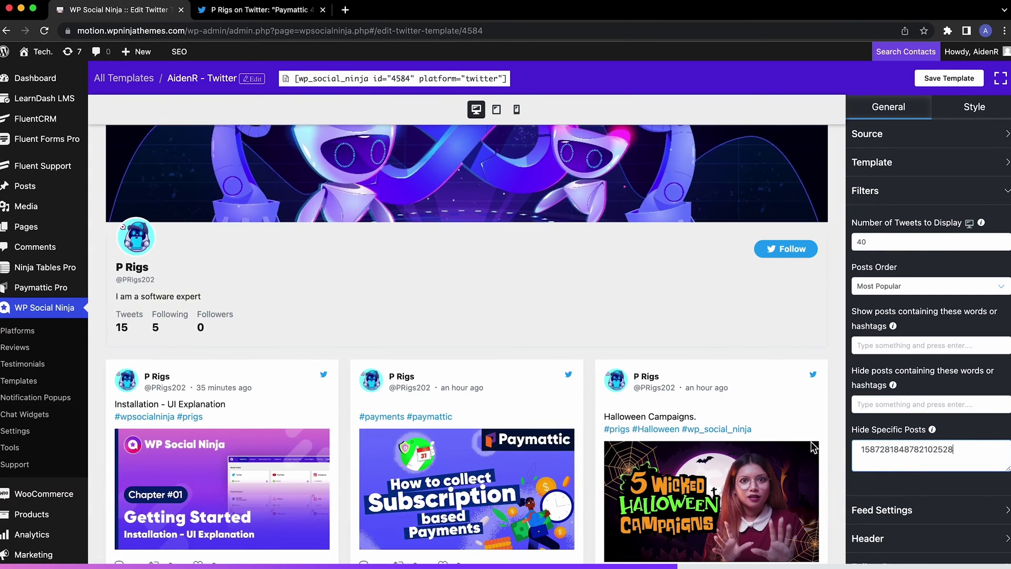
click(907, 516)
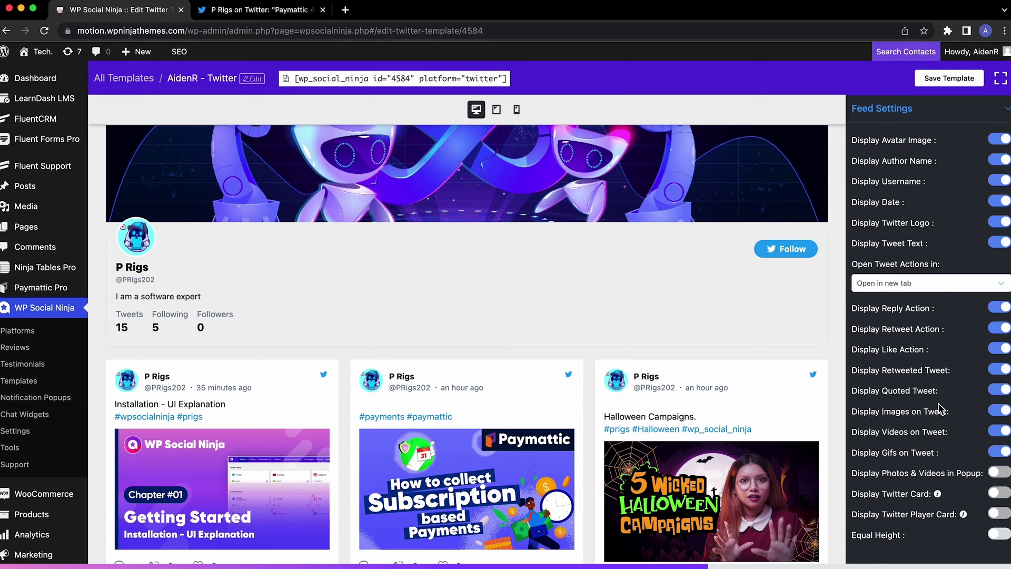
- Turn off dates, reply actions and GIFs; open tweet actions in a Popup Window with photos and videos
click(1001, 202)
scroll(740, 439, down, 3)
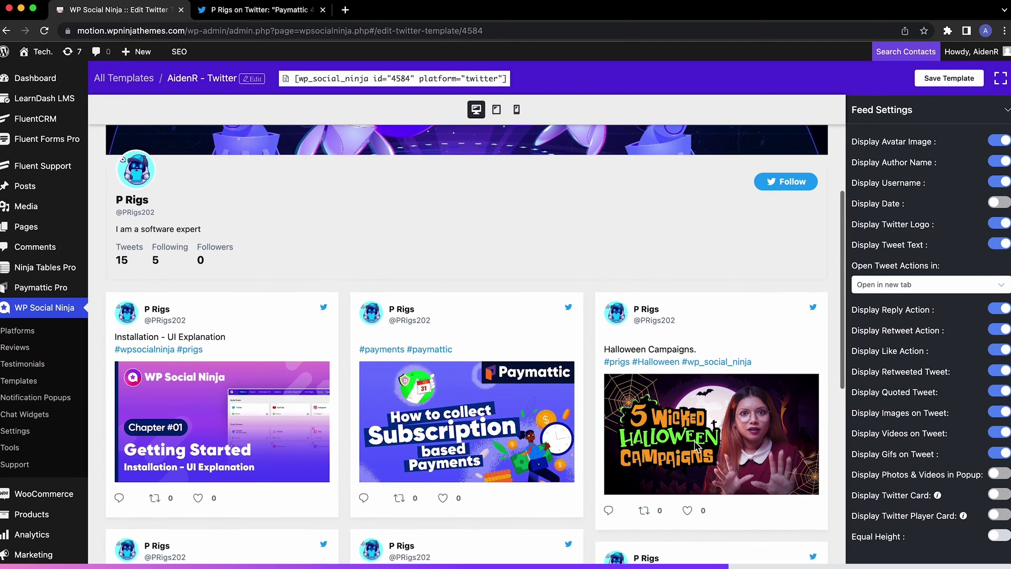
click(1003, 310)
scroll(538, 438, down, 10)
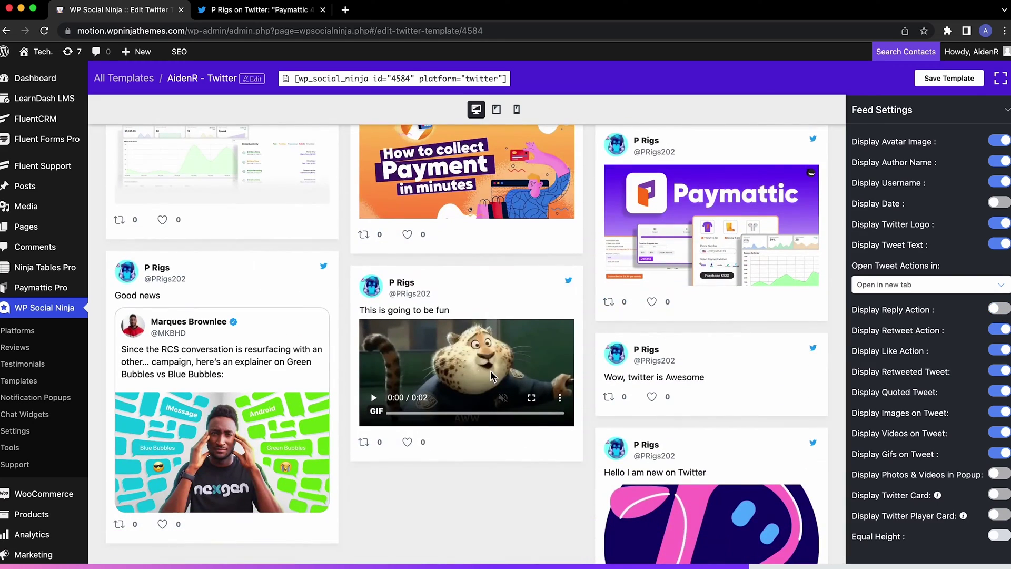
click(1003, 455)
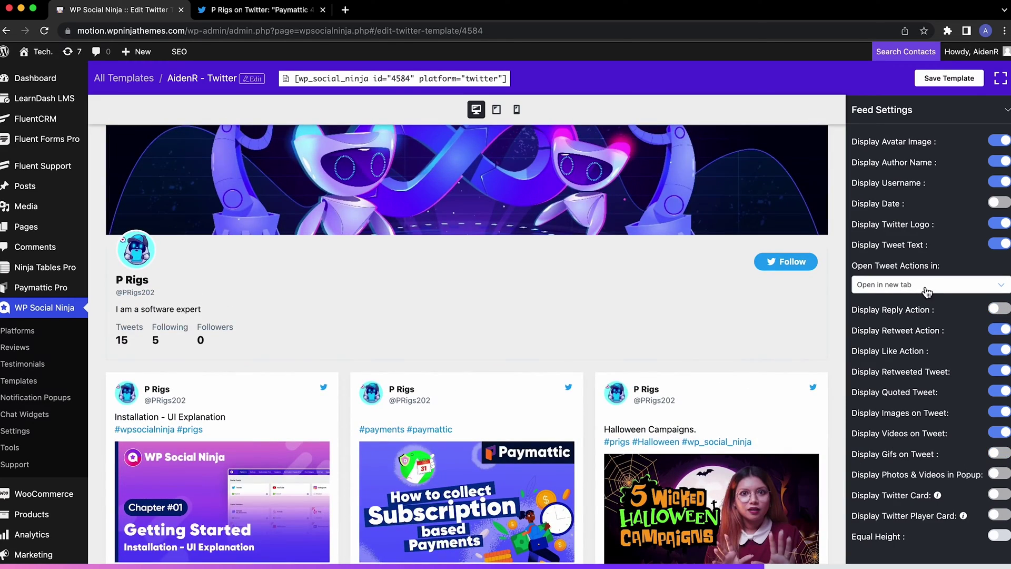
click(927, 291)
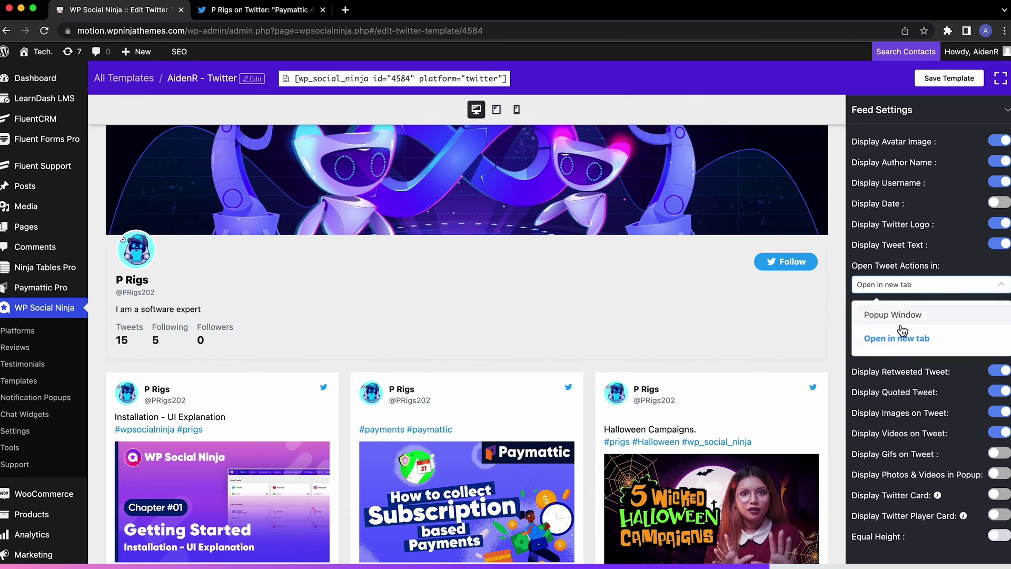
click(914, 315)
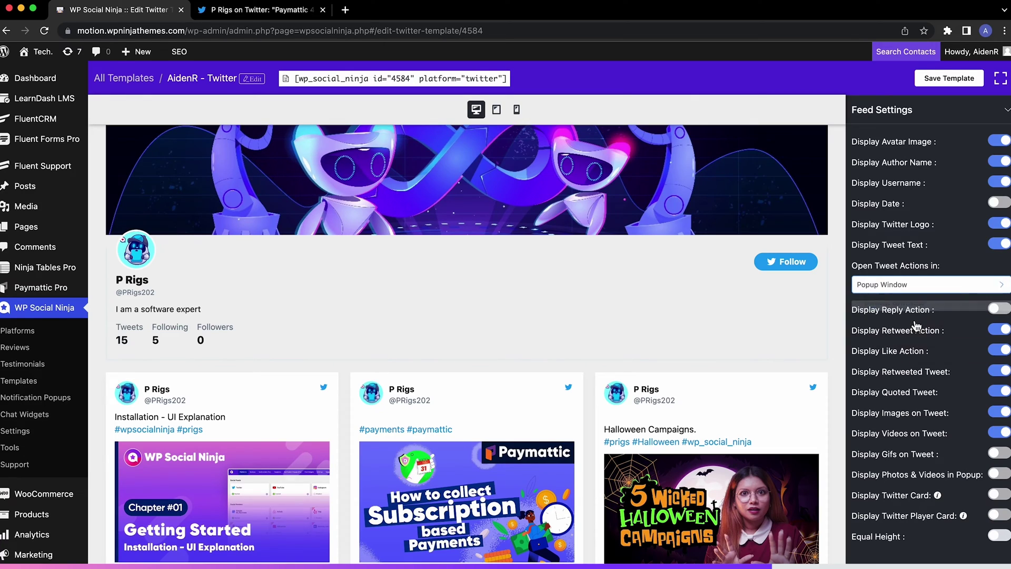
click(1001, 476)
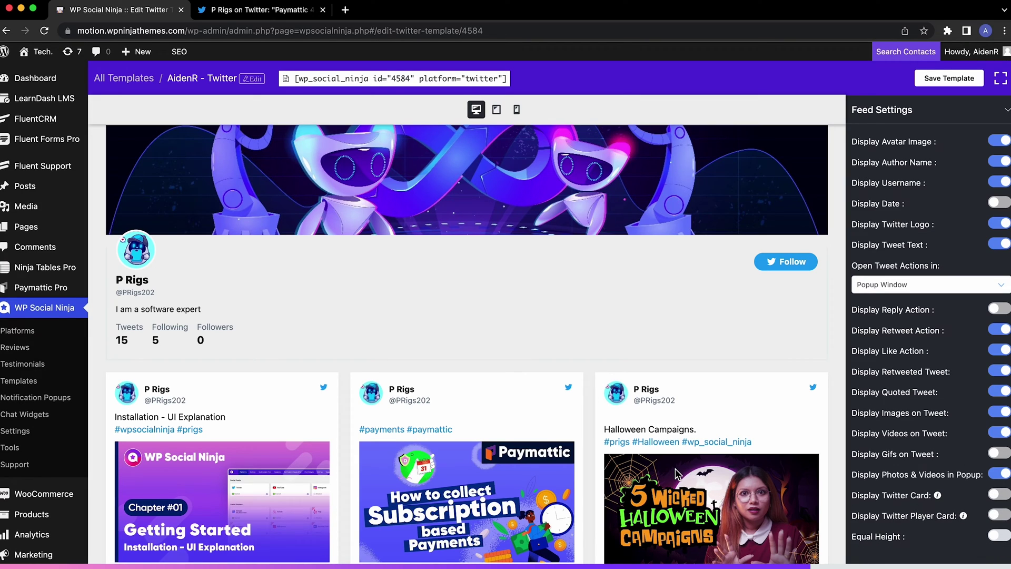
scroll(1001, 544, down, 2)
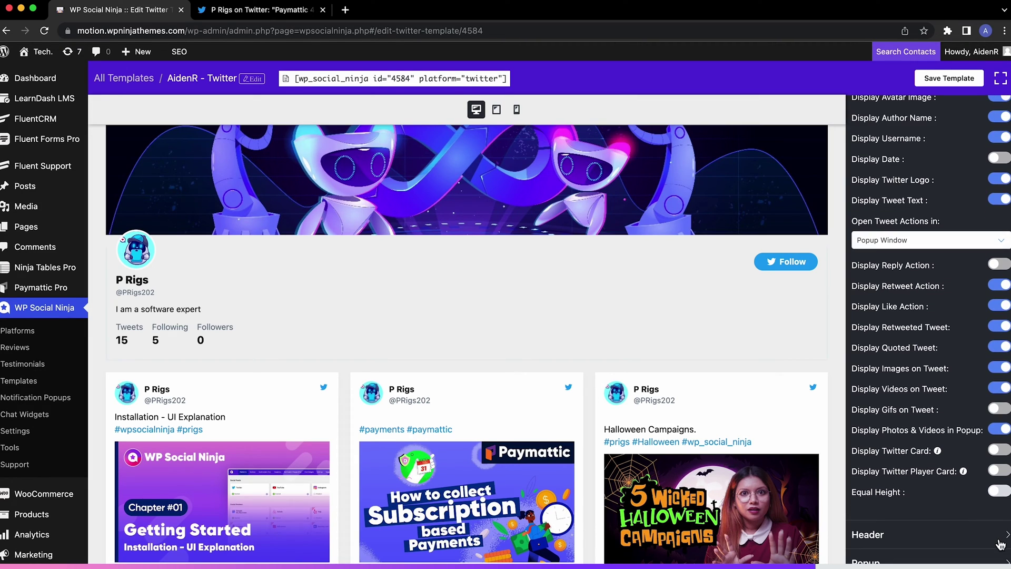
- Switch off the Tweets, Following and Followers counts in the feed header, keeping the banner
click(945, 542)
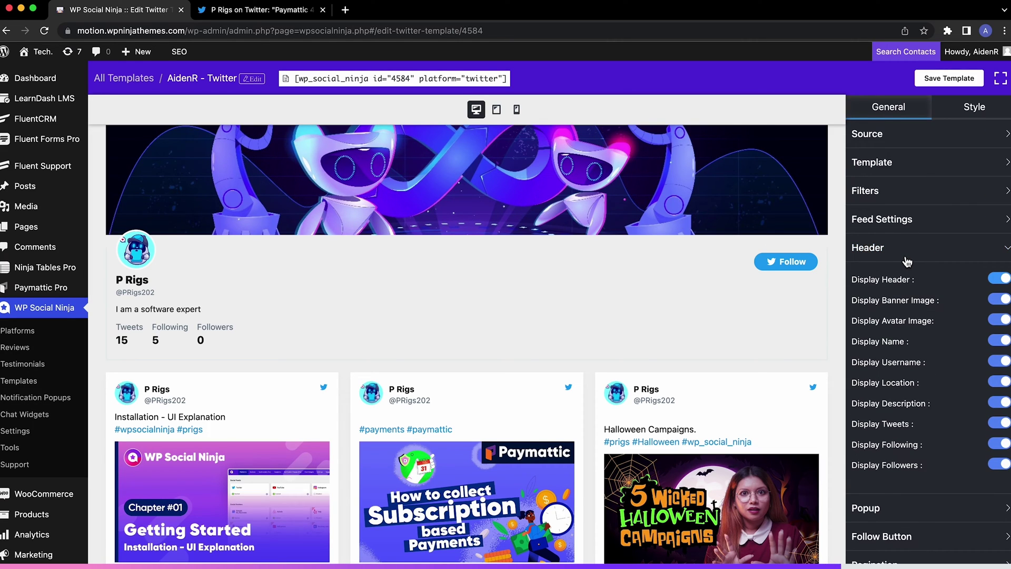
click(1005, 300)
click(1005, 301)
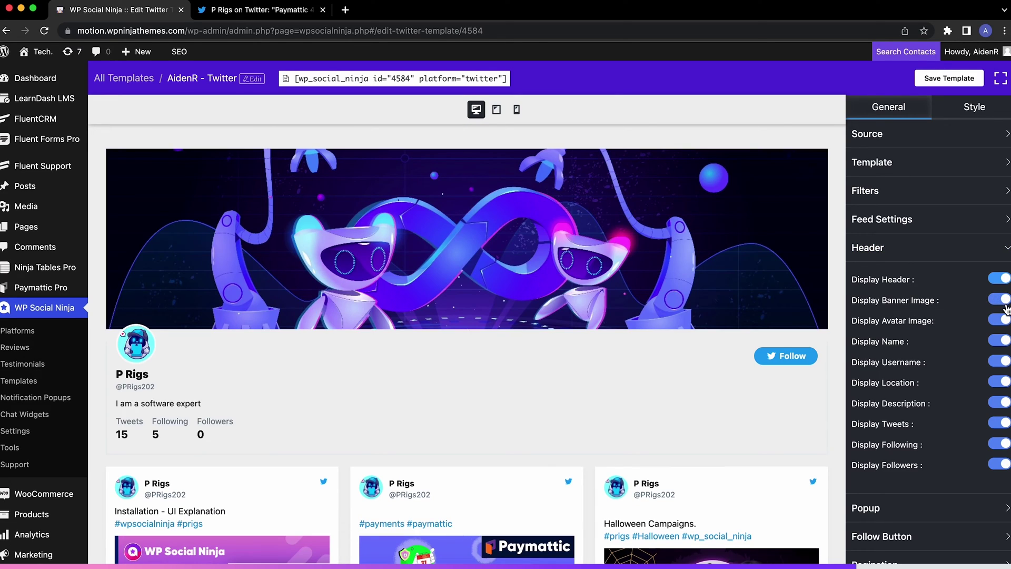
click(1005, 426)
click(1004, 447)
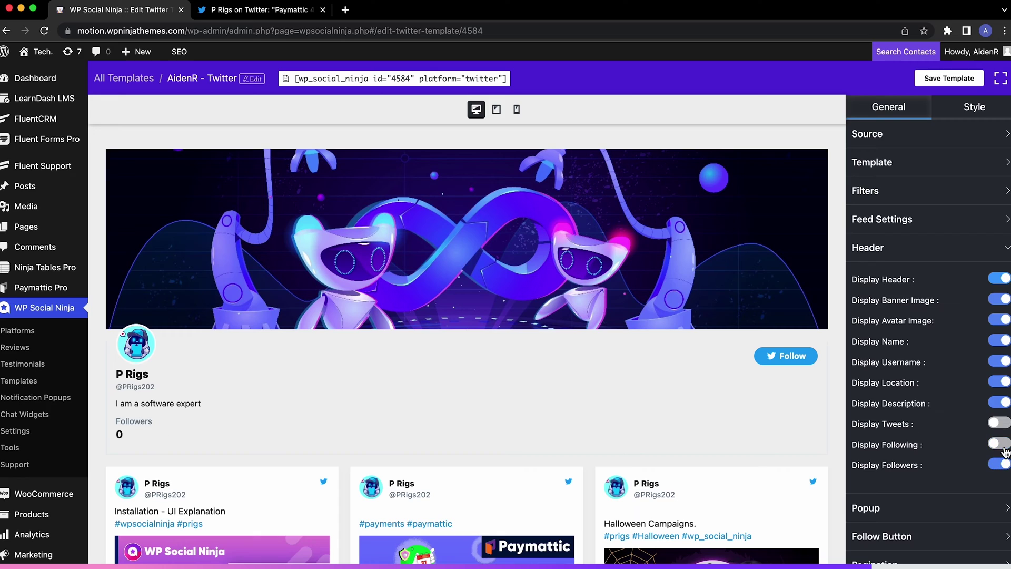
click(1005, 466)
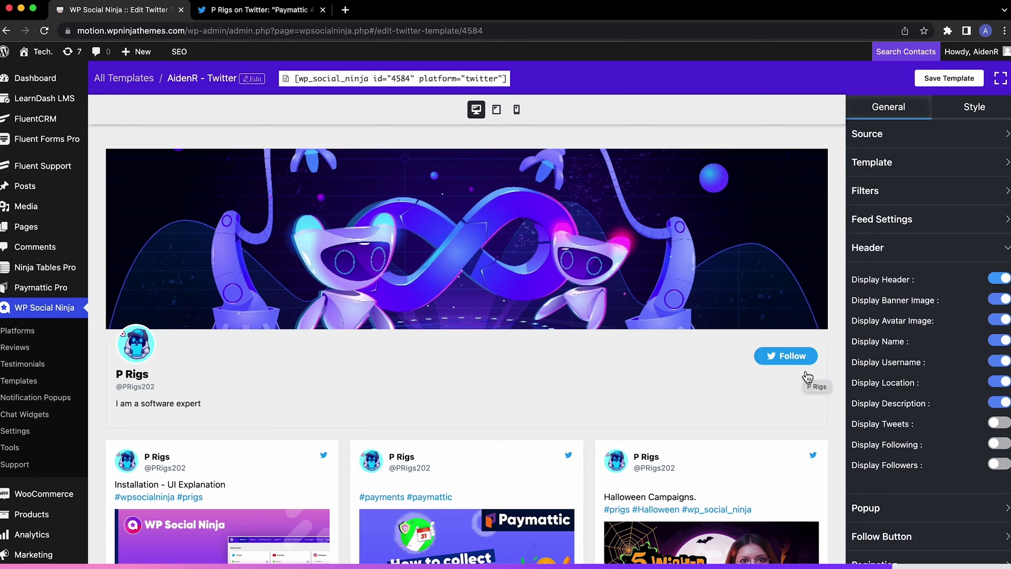
- Keep the Follow button in the header position and save the template
click(928, 537)
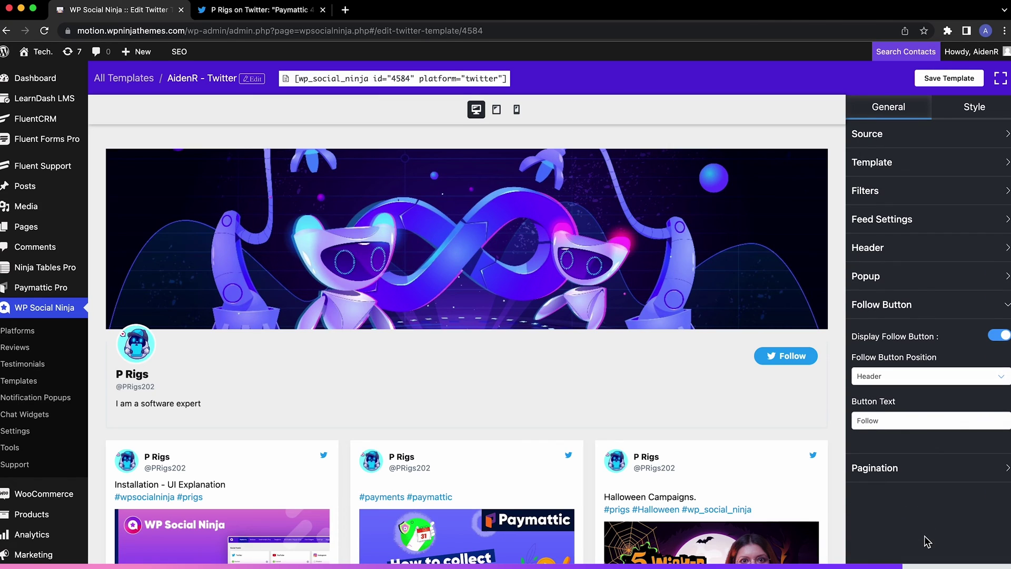
click(938, 382)
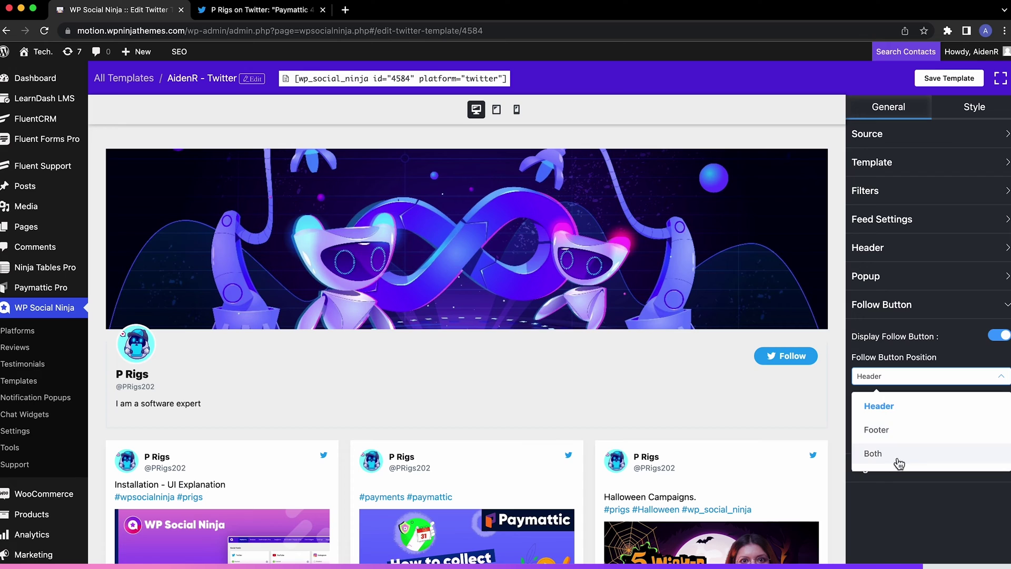
click(912, 410)
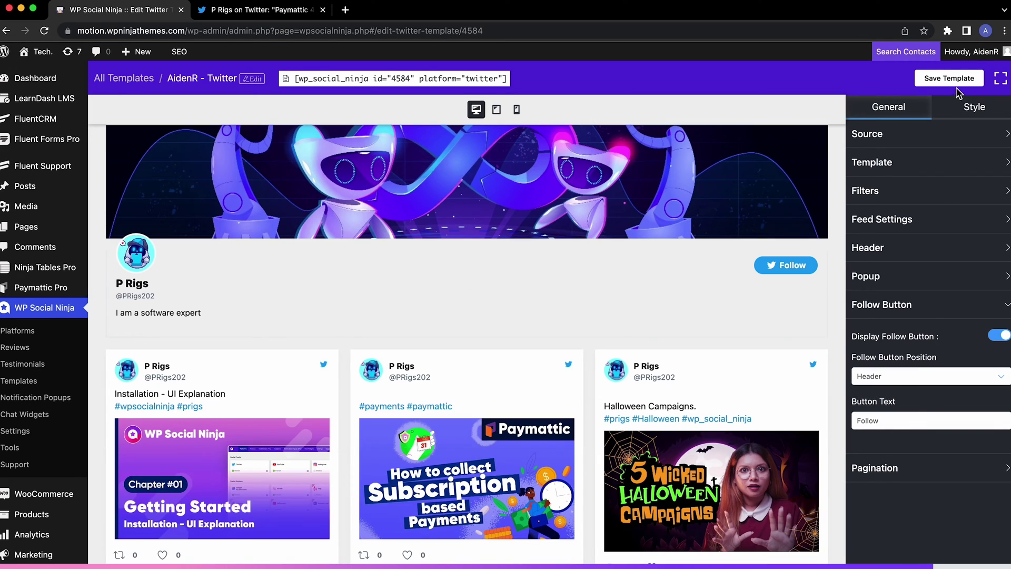
click(956, 83)
- Copy the feed shortcode and paste it into a new WordPress page in another tab
click(428, 81)
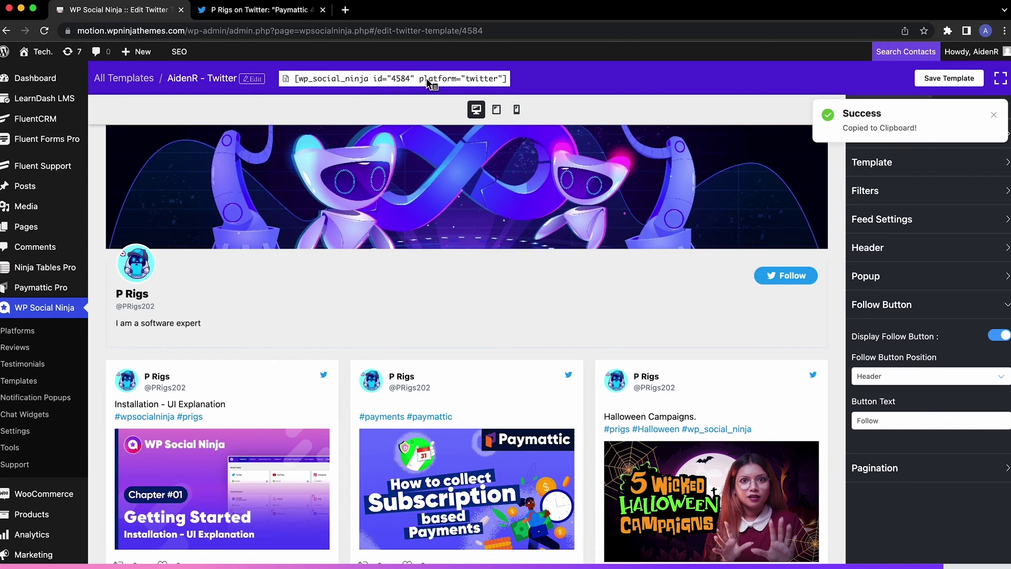
mouse_move(82, 229)
right_click(121, 248)
click(175, 258)
click(291, 15)
click(262, 151)
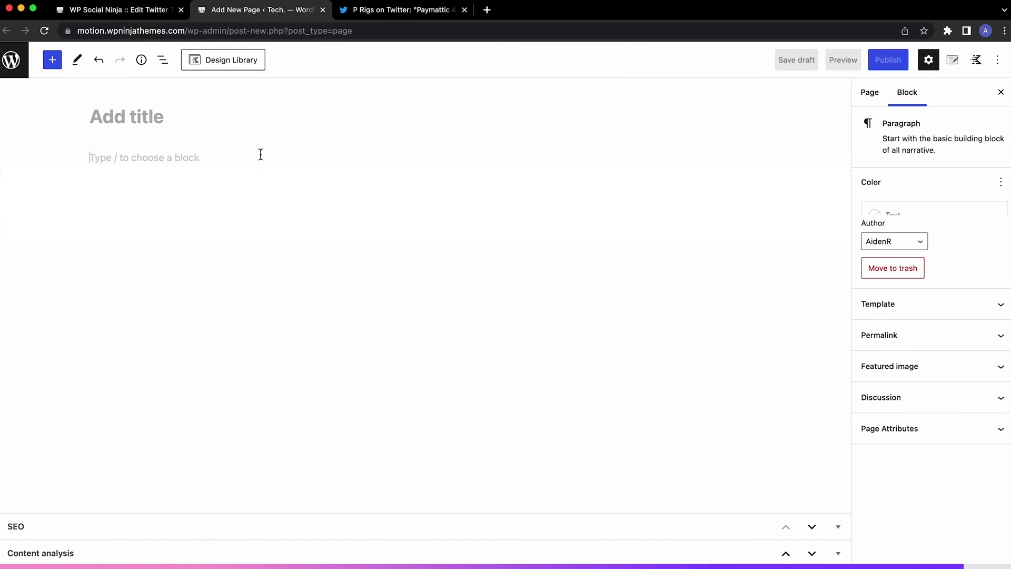
key(super+v)
- Preview the new page in a new tab
click(843, 60)
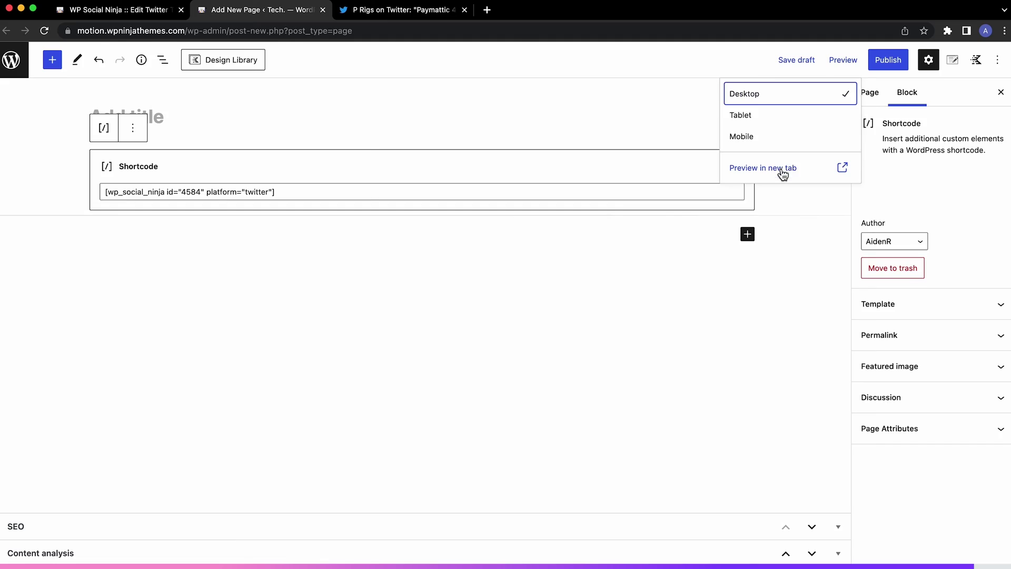
click(782, 169)
scroll(575, 304, down, 5)
- Load two more batches of tweets with Show More on the previewed page
scroll(575, 305, down, 3)
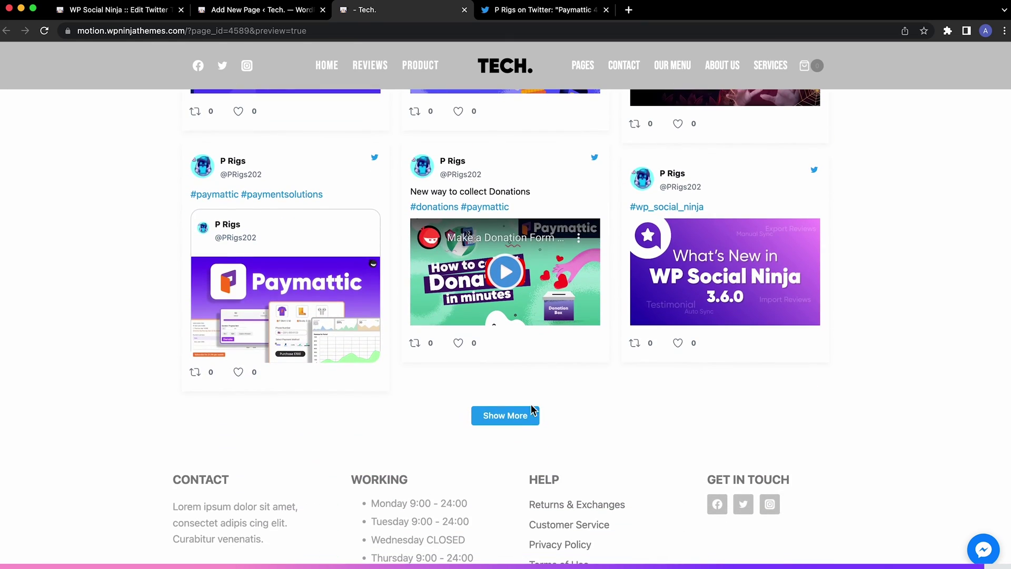
click(505, 416)
scroll(504, 422, down, 5)
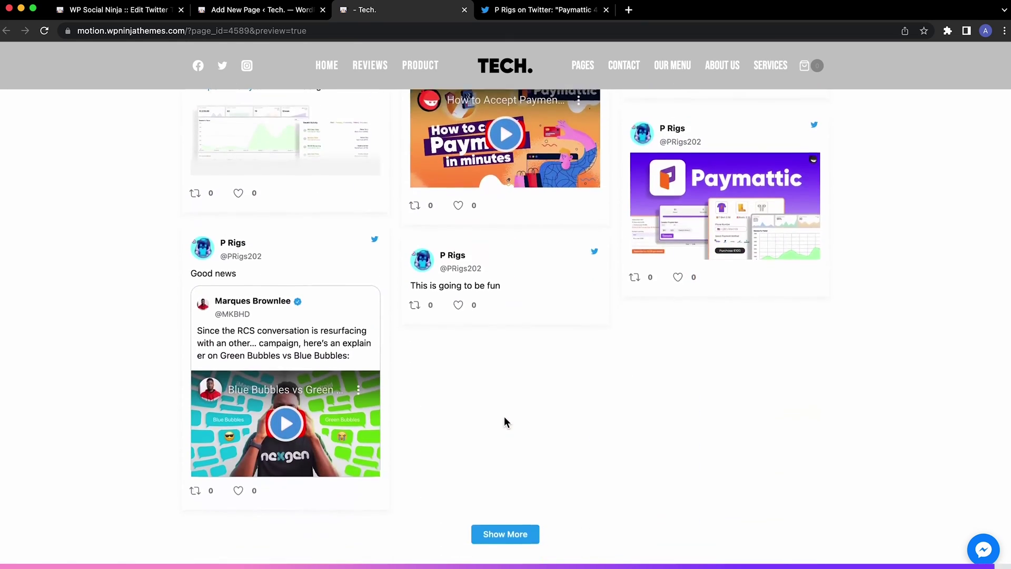
click(510, 452)
scroll(510, 455, up, 15)
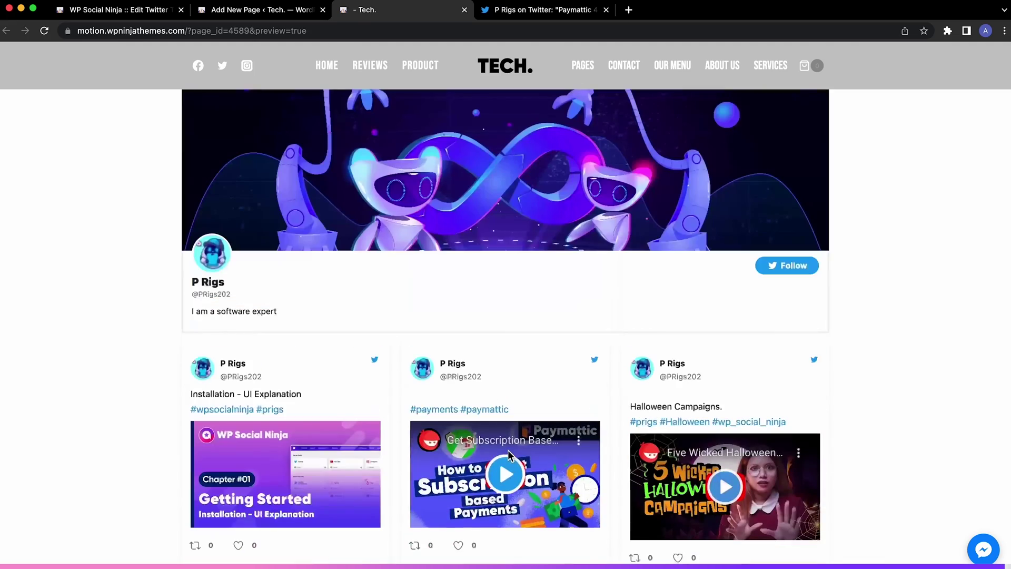